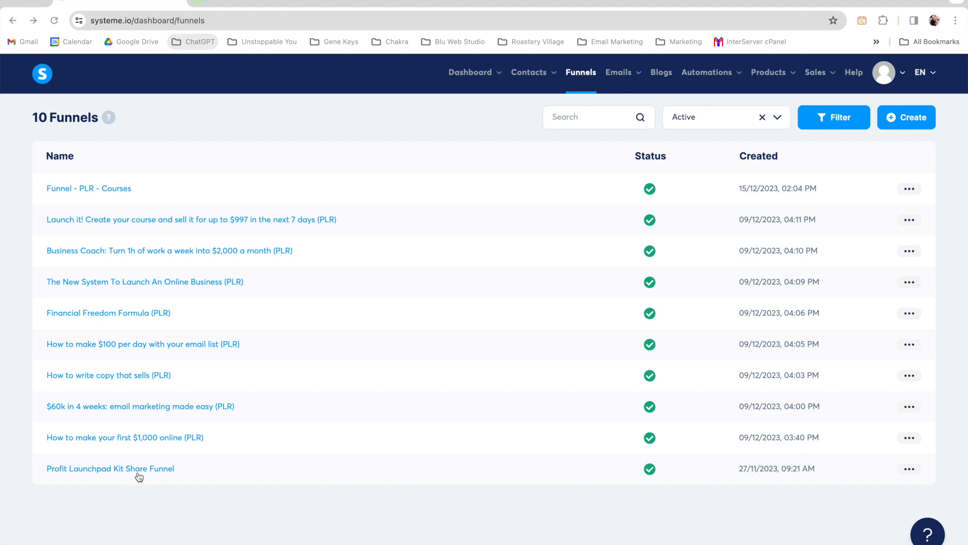
Step: Open the 3 Hour Workday Lead Magnet page of the Profit Launchpad Kit Share Funnel for editing and collapse the elements sidebar
{"action": "left_click", "coordinate": [123, 469]}
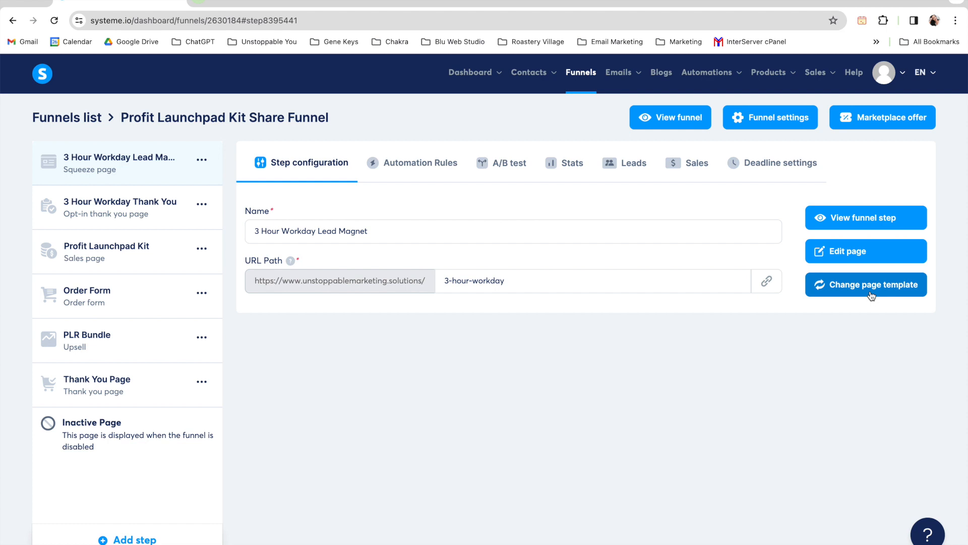
{"action": "left_click", "coordinate": [868, 256]}
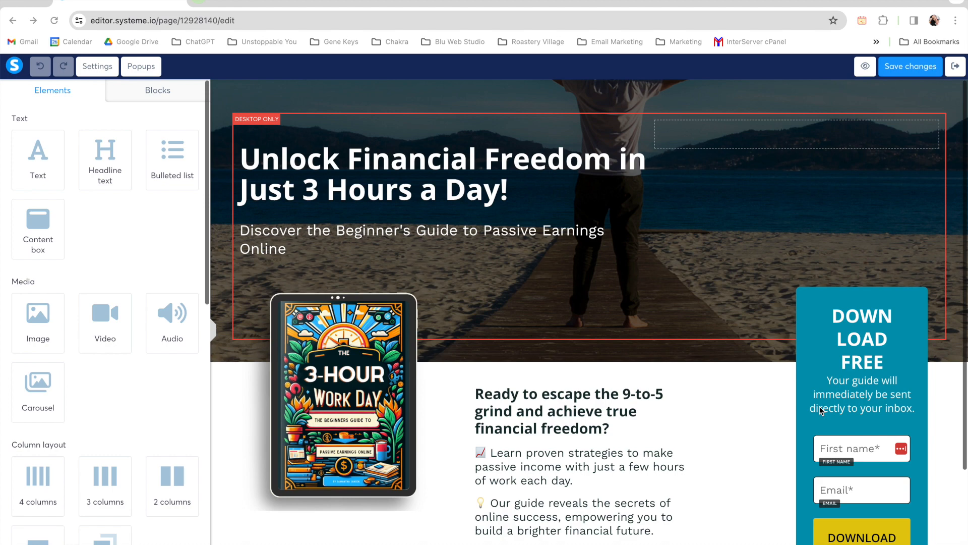
{"action": "left_click", "coordinate": [214, 334]}
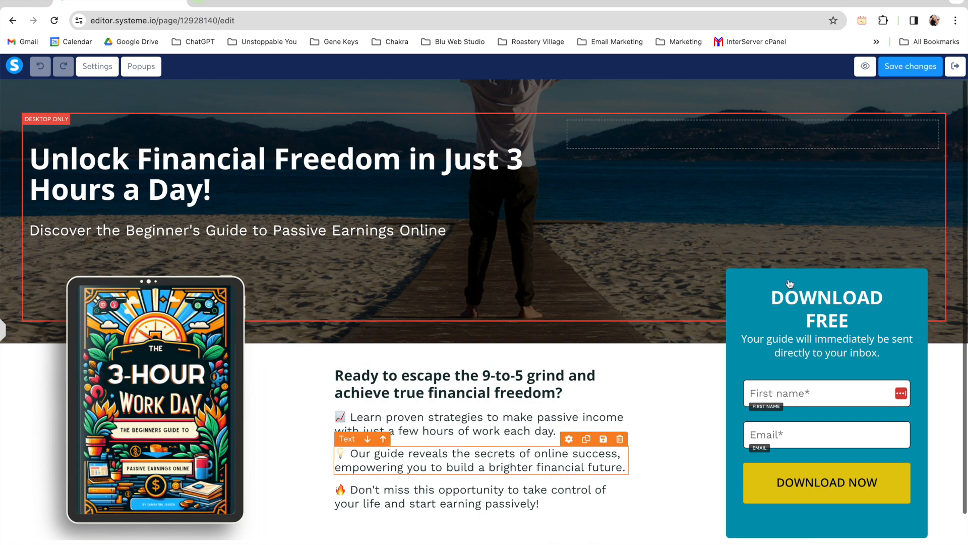
{"action": "scroll", "coordinate": [934, 257], "scroll_direction": "down", "scroll_amount": 2}
{"action": "scroll", "coordinate": [749, 247], "scroll_direction": "up", "scroll_amount": 2}
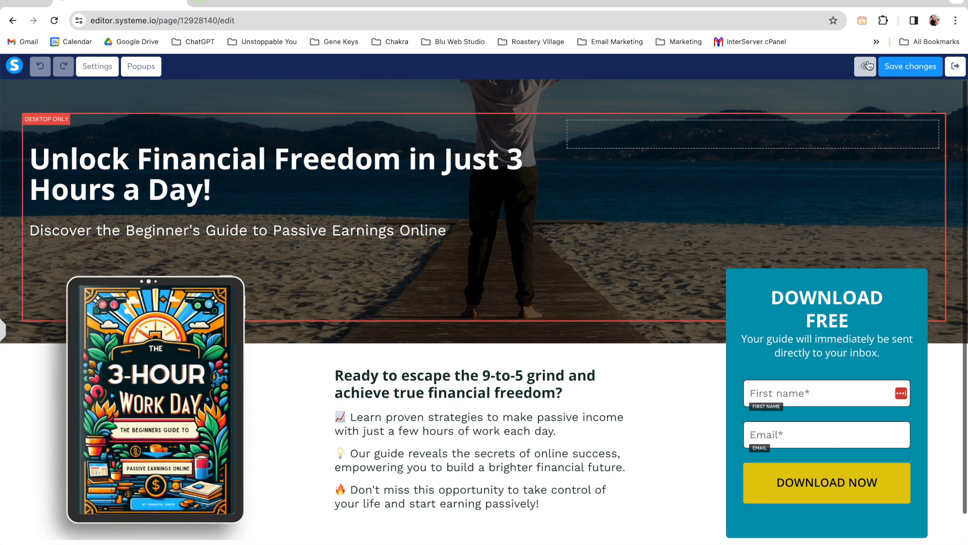
Step: Preview the lead magnet page and return to the editor with the elements sidebar expanded
{"action": "left_click", "coordinate": [868, 66]}
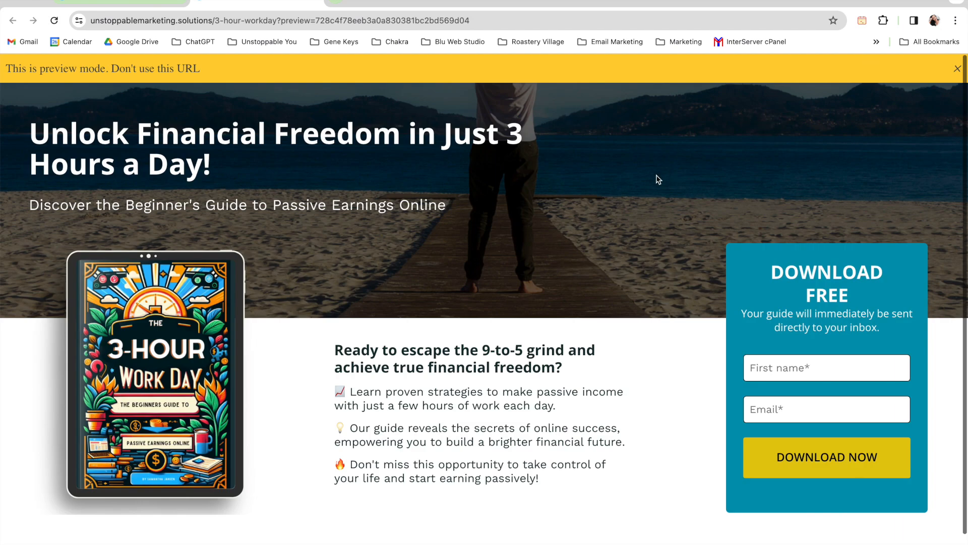
{"action": "scroll", "coordinate": [658, 179], "scroll_direction": "down", "scroll_amount": 2}
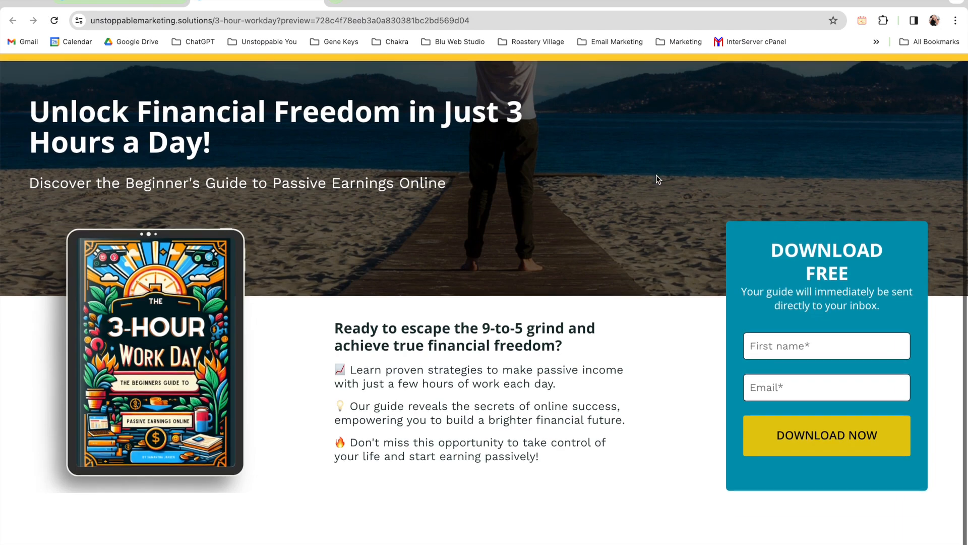
{"action": "scroll", "coordinate": [659, 179], "scroll_direction": "up", "scroll_amount": 3}
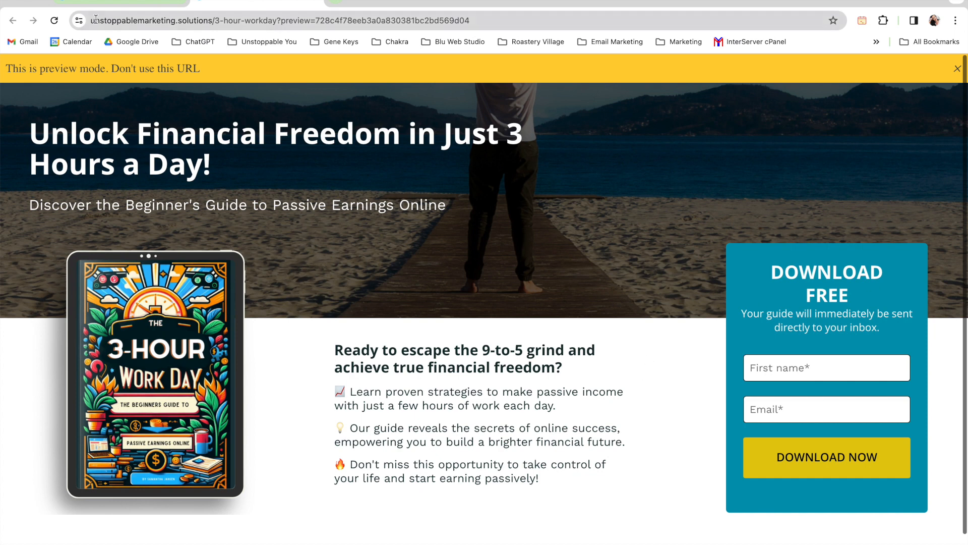
{"action": "left_click", "coordinate": [106, 2]}
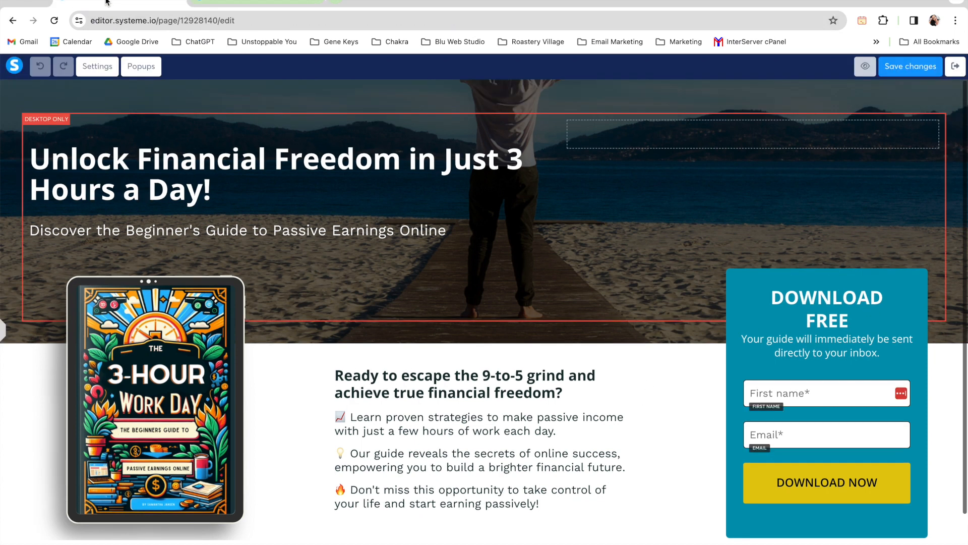
{"action": "left_click", "coordinate": [3, 333]}
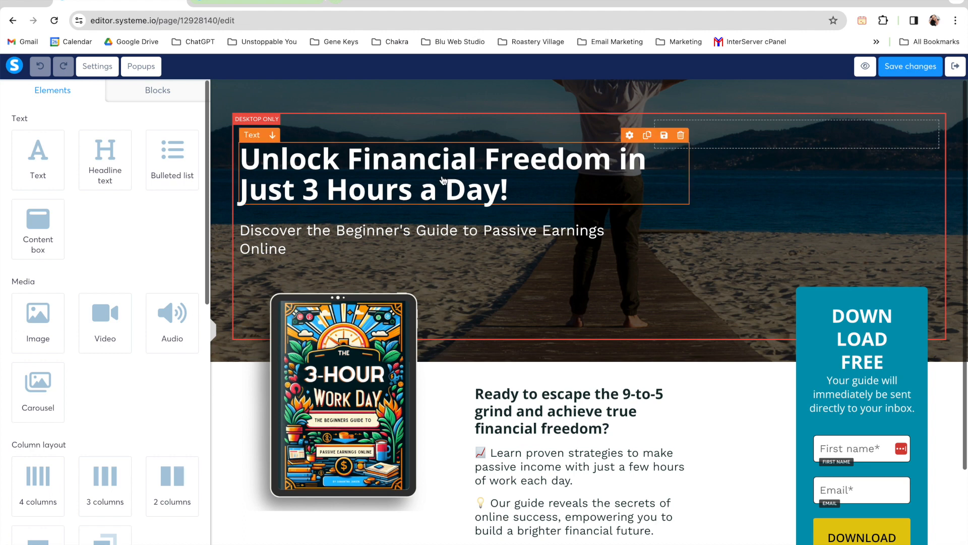
Step: Try bold formatting on the words "Beginner's Guide" in the hero subheading and undo it
{"action": "left_click", "coordinate": [394, 176]}
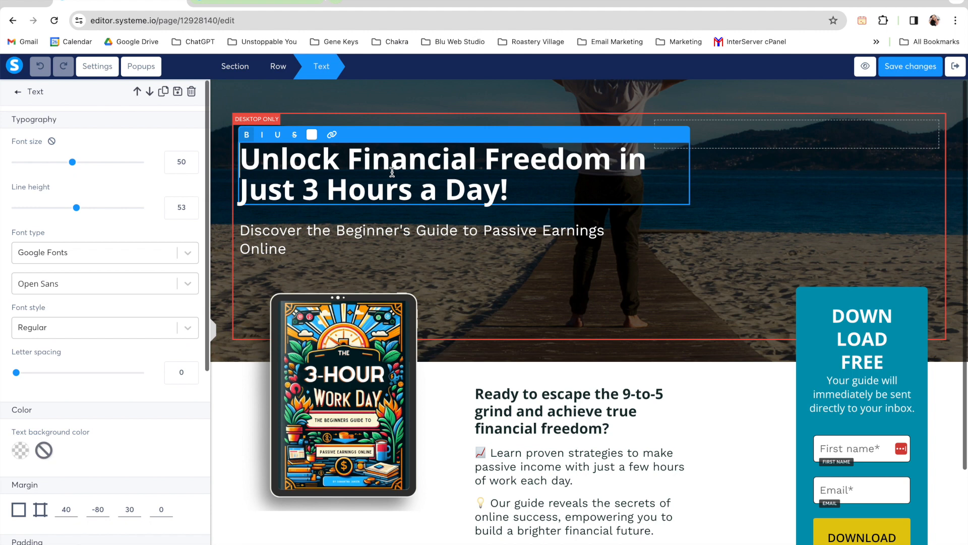
{"action": "left_click", "coordinate": [393, 246]}
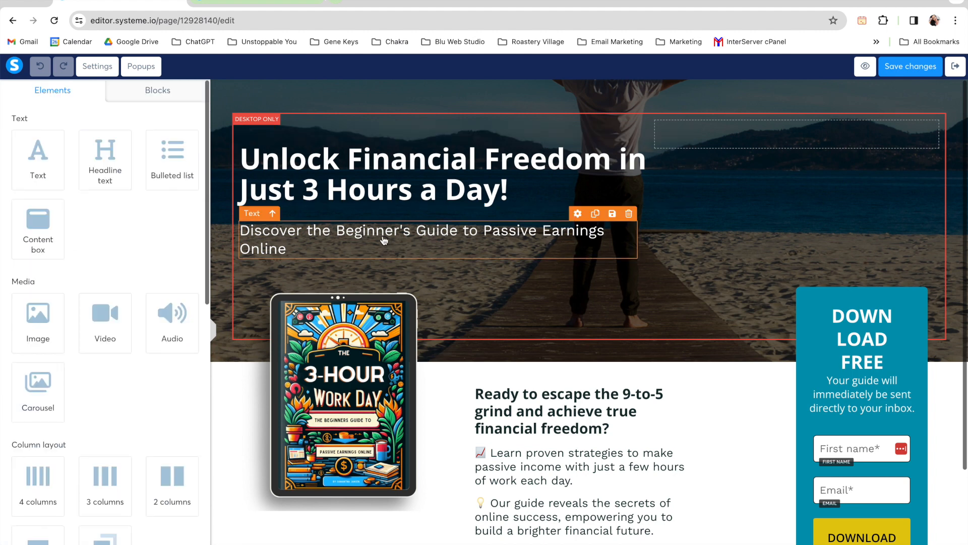
{"action": "left_click", "coordinate": [396, 244]}
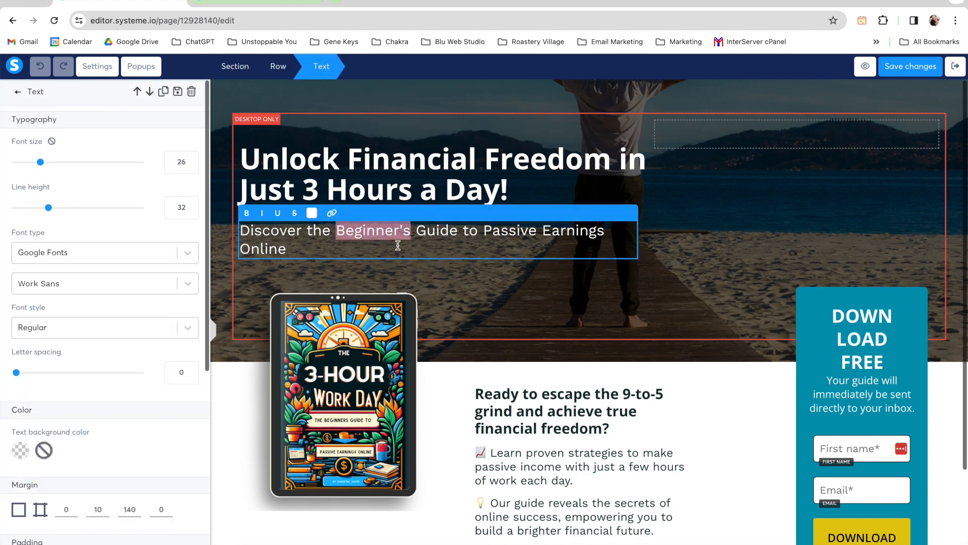
{"action": "double_click", "coordinate": [376, 231]}
{"action": "left_click", "coordinate": [455, 233], "text": "shift"}
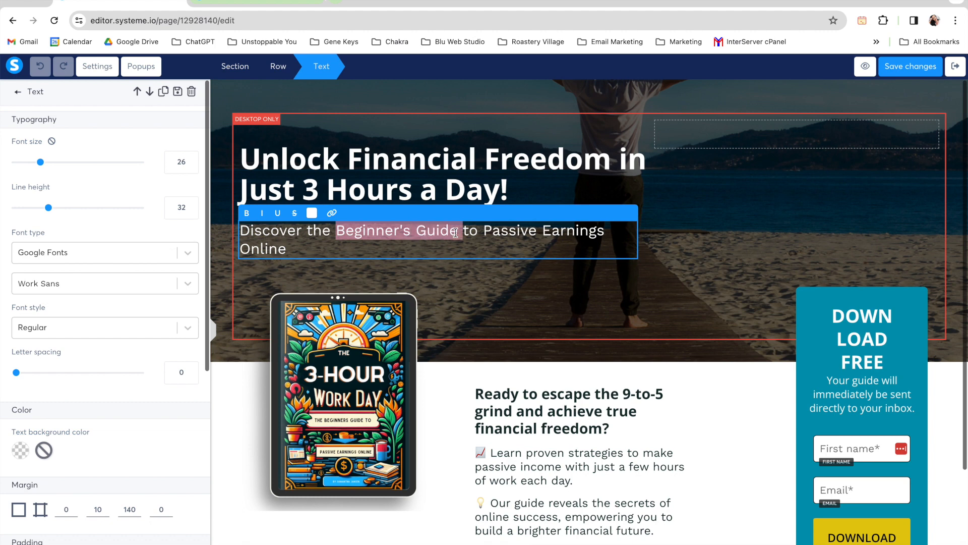
{"action": "key", "text": "ctrl+b"}
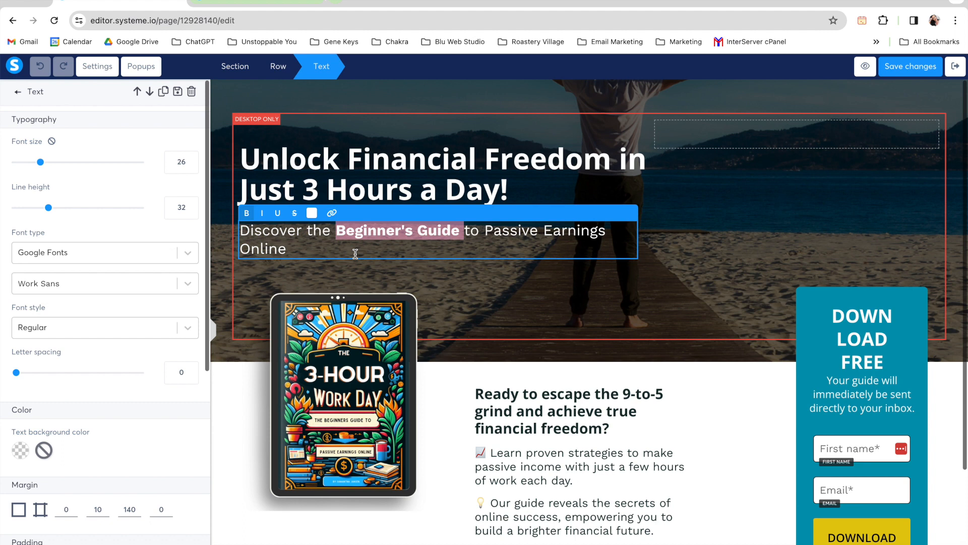
{"action": "left_click", "coordinate": [381, 254]}
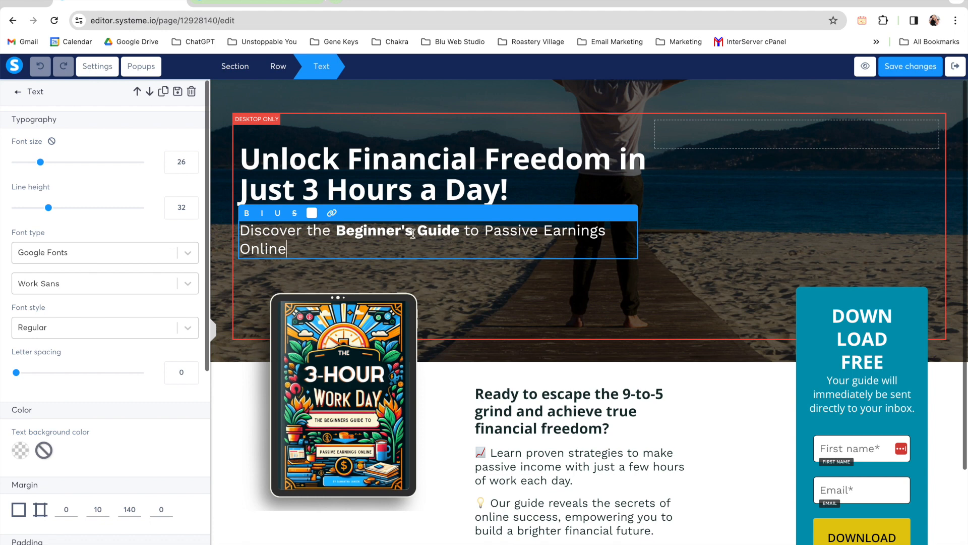
{"action": "key", "text": "super+z"}
{"action": "left_click", "coordinate": [468, 290]}
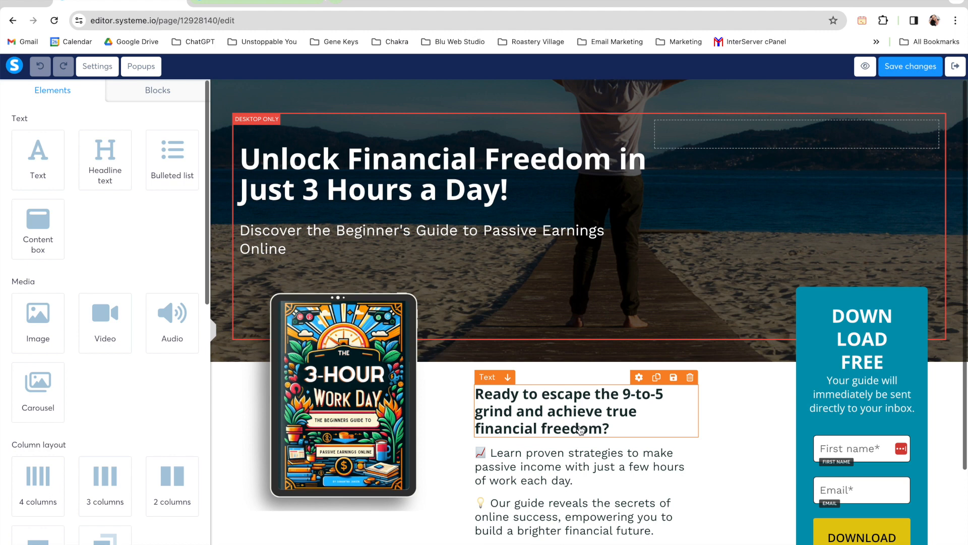
Step: Inspect the text settings of the "Ready to escape the 9-to-5 grind" heading and the "Our guide reveals" paragraph below it
{"action": "left_click", "coordinate": [545, 423]}
{"action": "scroll", "coordinate": [548, 419], "scroll_direction": "down", "scroll_amount": 3}
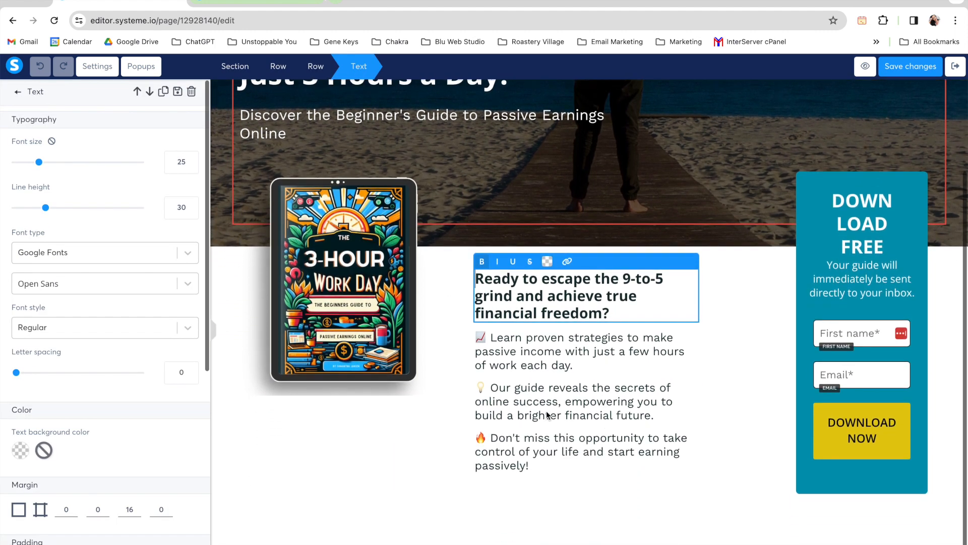
{"action": "left_click", "coordinate": [549, 414]}
{"action": "left_click", "coordinate": [487, 389]}
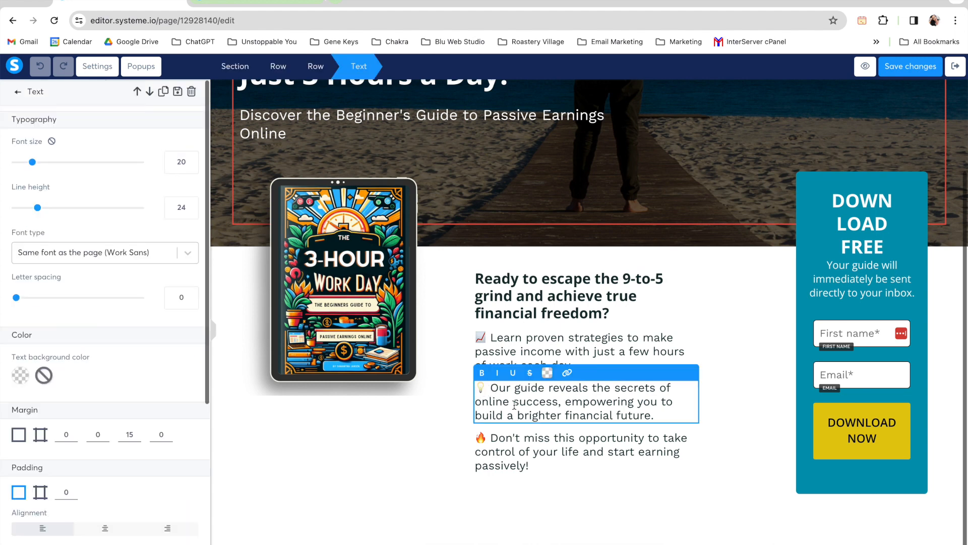
{"action": "left_click", "coordinate": [663, 348]}
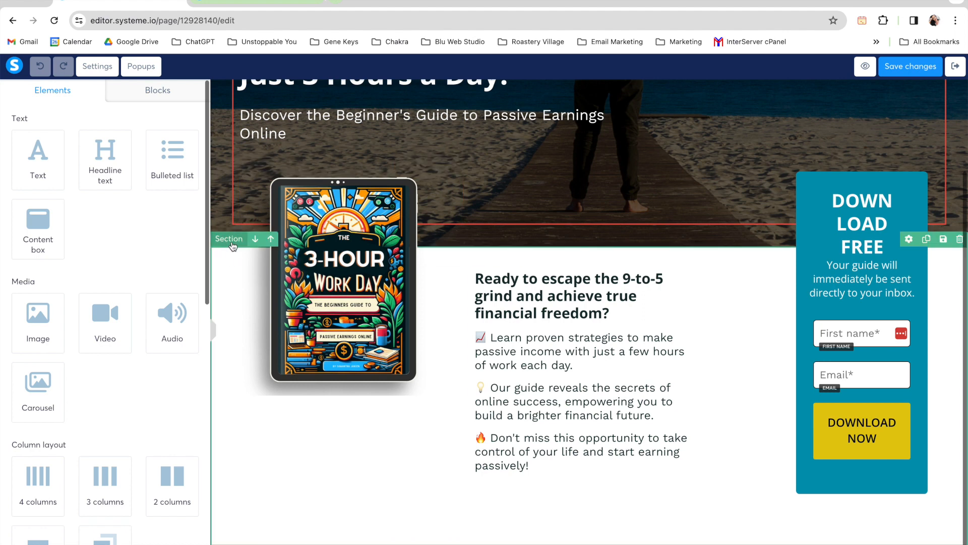
Step: Try an orange F5A623 background at 25% opacity on the section below the hero and clear the colour
{"action": "left_click", "coordinate": [228, 269]}
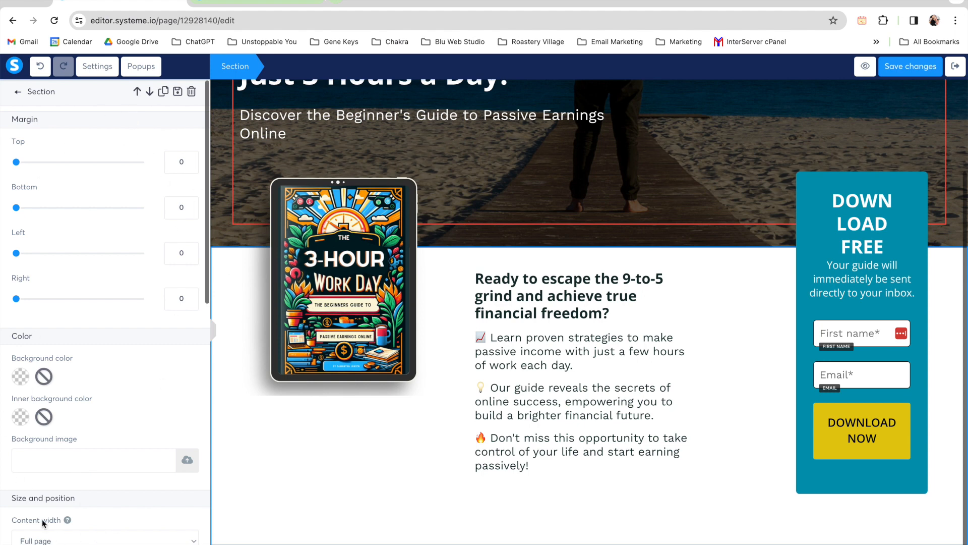
{"action": "scroll", "coordinate": [135, 395], "scroll_direction": "down", "scroll_amount": 2}
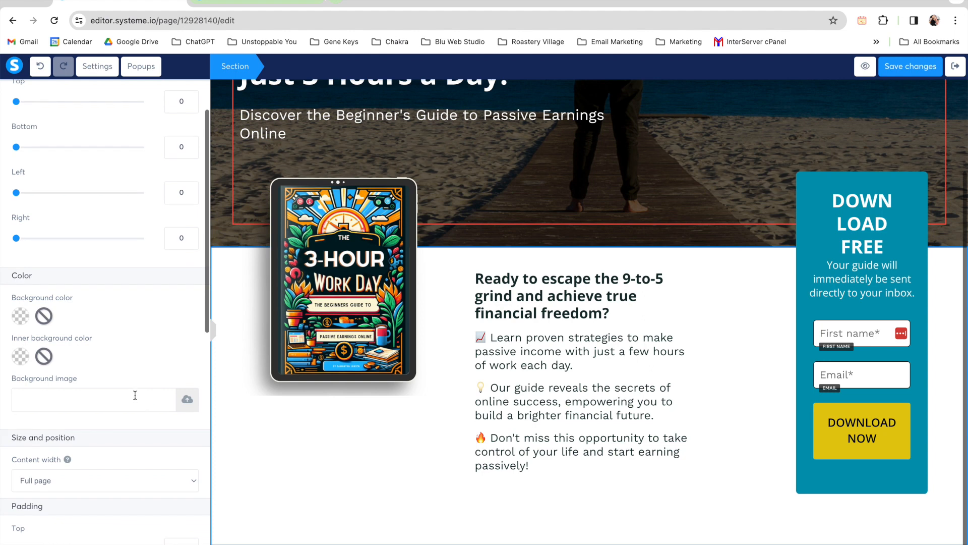
{"action": "left_click", "coordinate": [19, 319]}
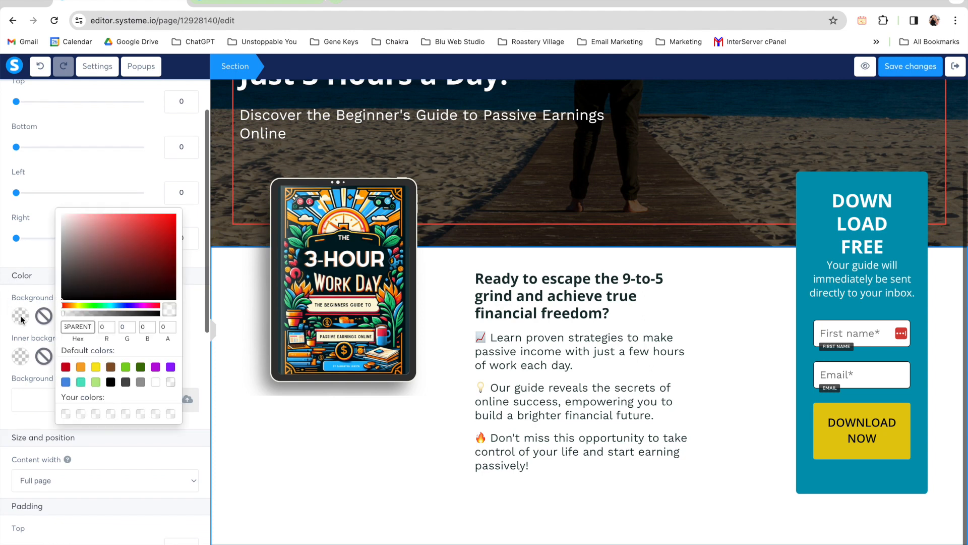
{"action": "left_click", "coordinate": [80, 367]}
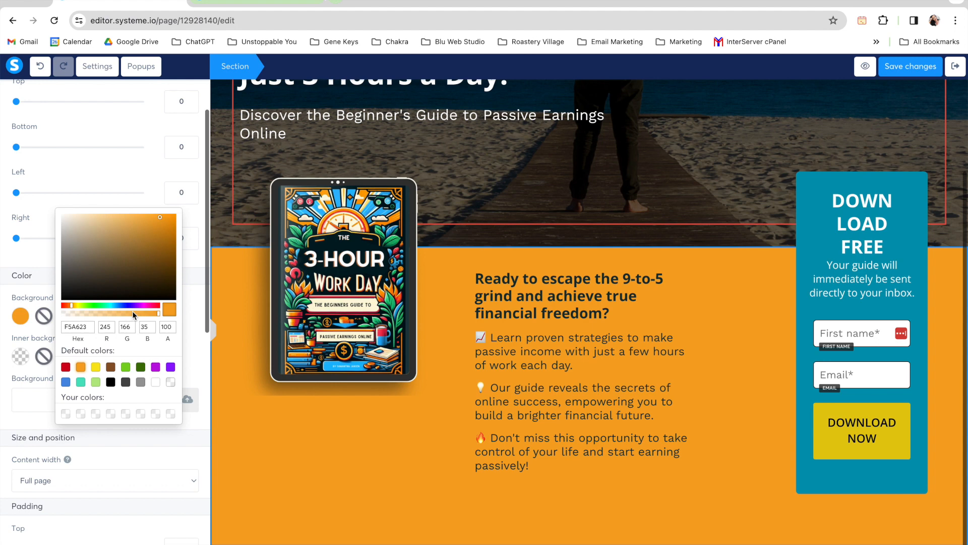
{"action": "left_click_drag", "start_coordinate": [159, 312], "coordinate": [129, 314]}
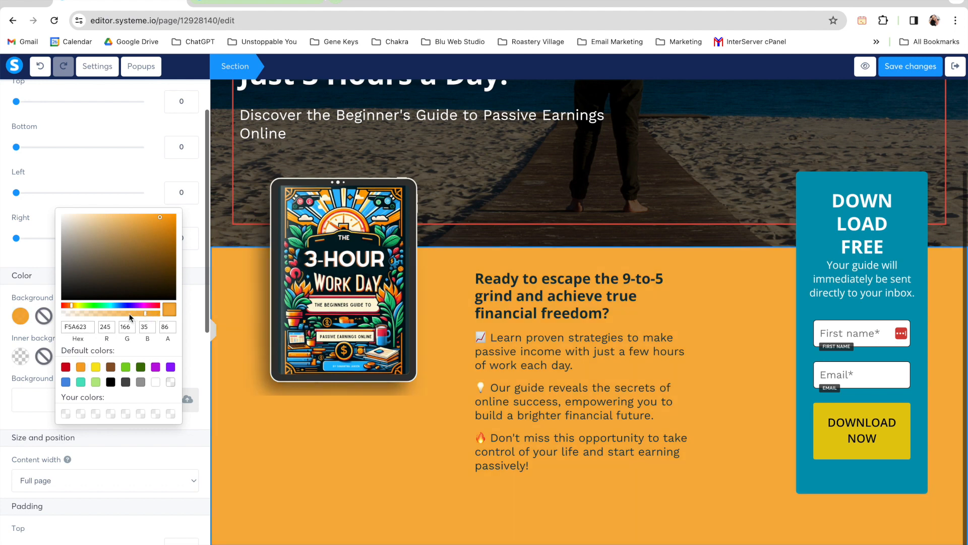
{"action": "left_click", "coordinate": [106, 314]}
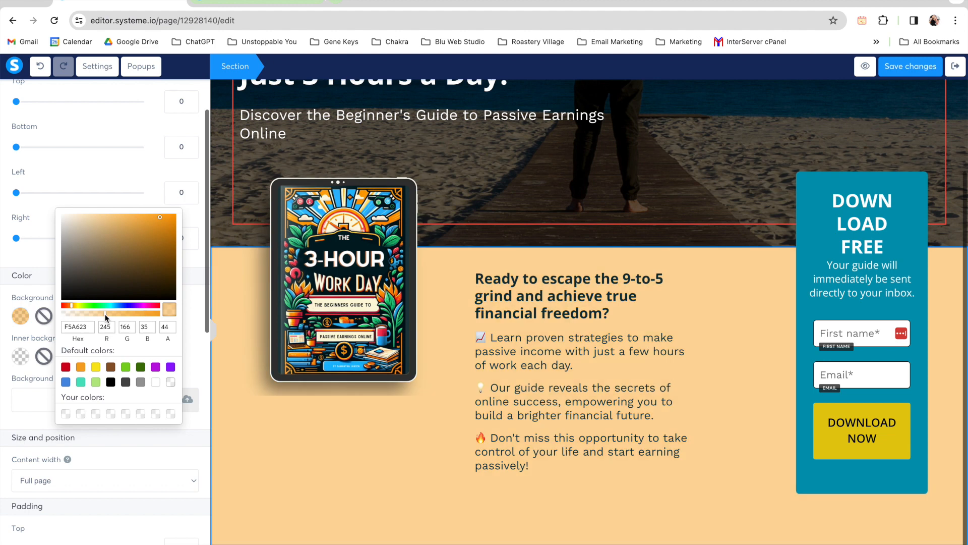
{"action": "left_click_drag", "start_coordinate": [104, 314], "coordinate": [87, 314]}
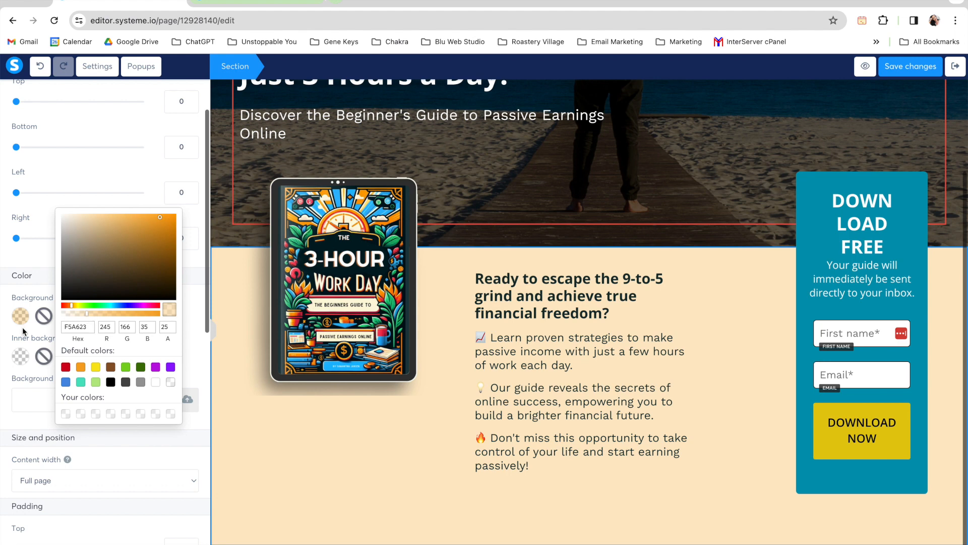
{"action": "left_click", "coordinate": [42, 319]}
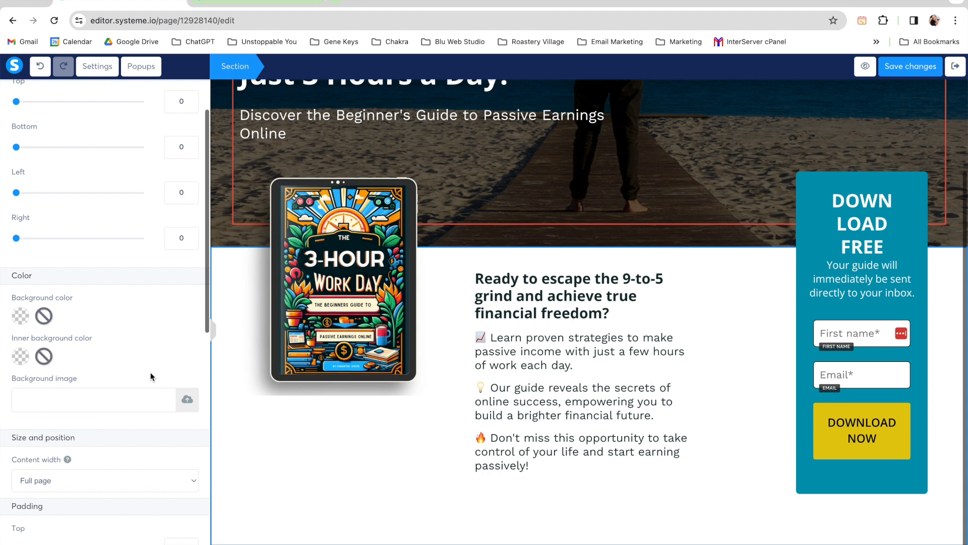
Step: Insert the existing image Online-business-Freedom.png as the background image of the section below the hero
{"action": "left_click", "coordinate": [186, 407]}
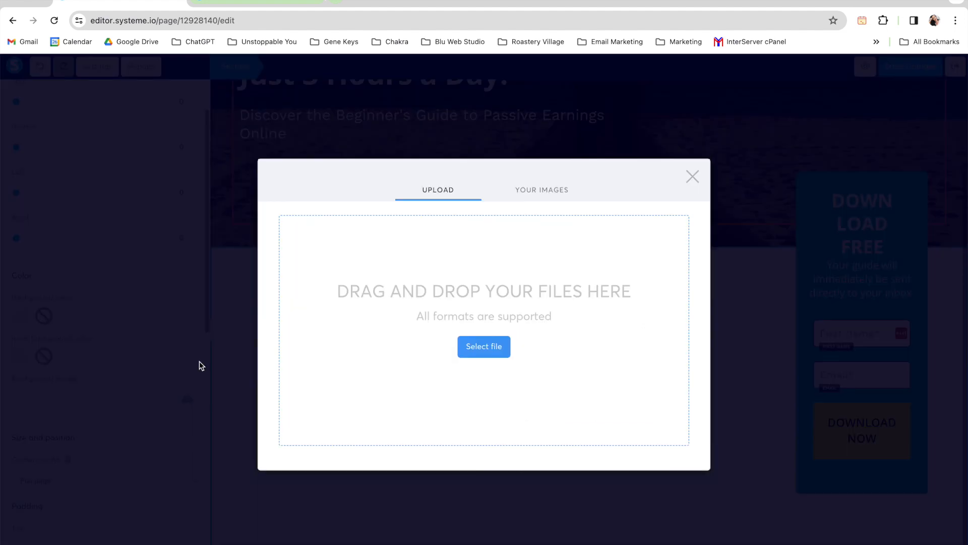
{"action": "left_click", "coordinate": [186, 397]}
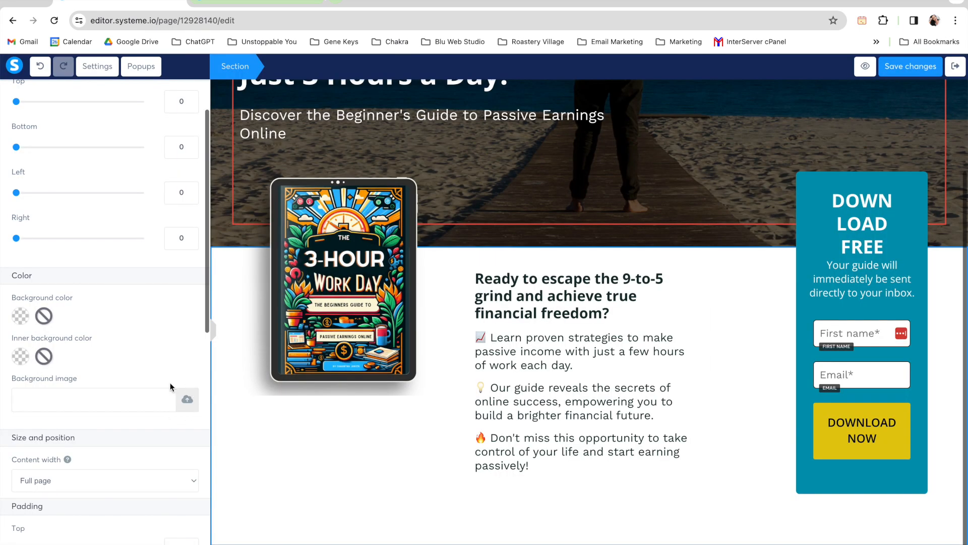
{"action": "left_click", "coordinate": [186, 400]}
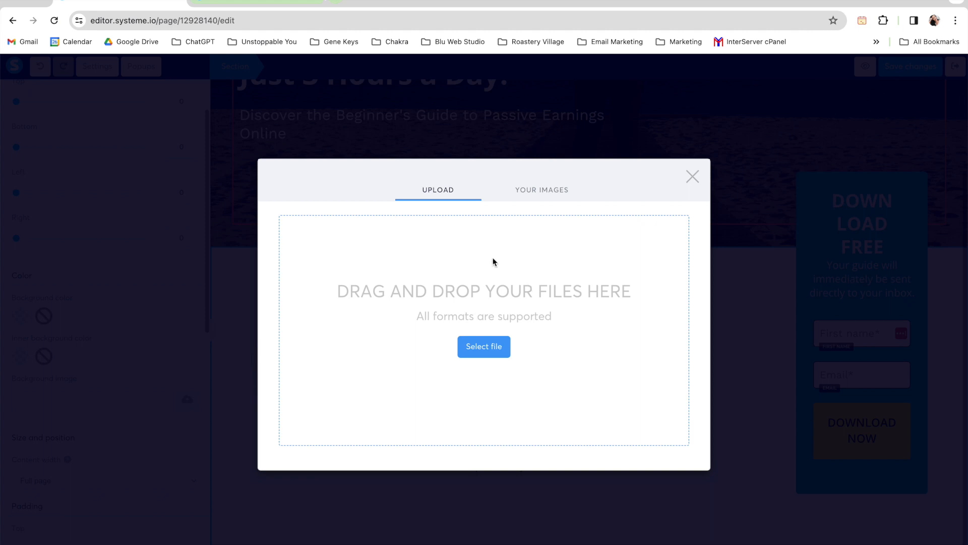
{"action": "left_click", "coordinate": [540, 192]}
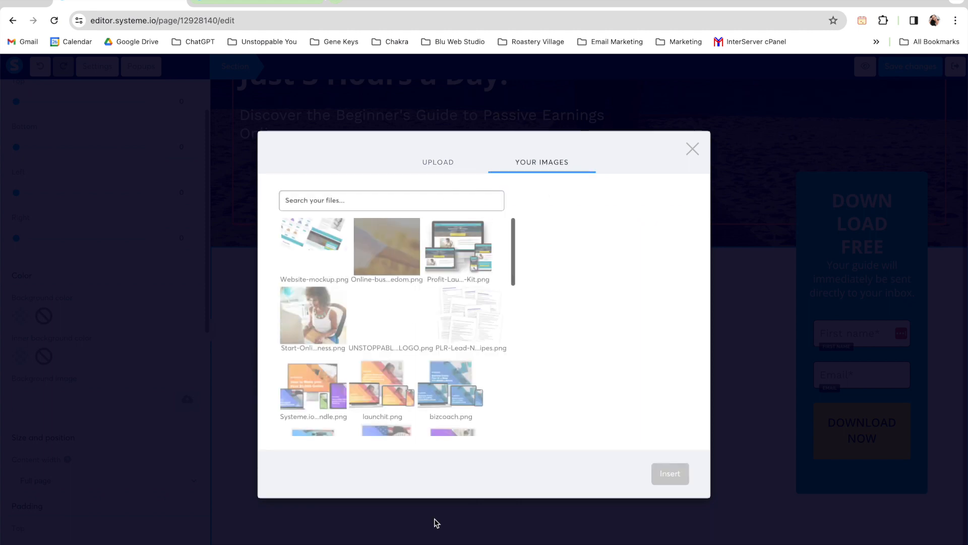
{"action": "left_click", "coordinate": [398, 235]}
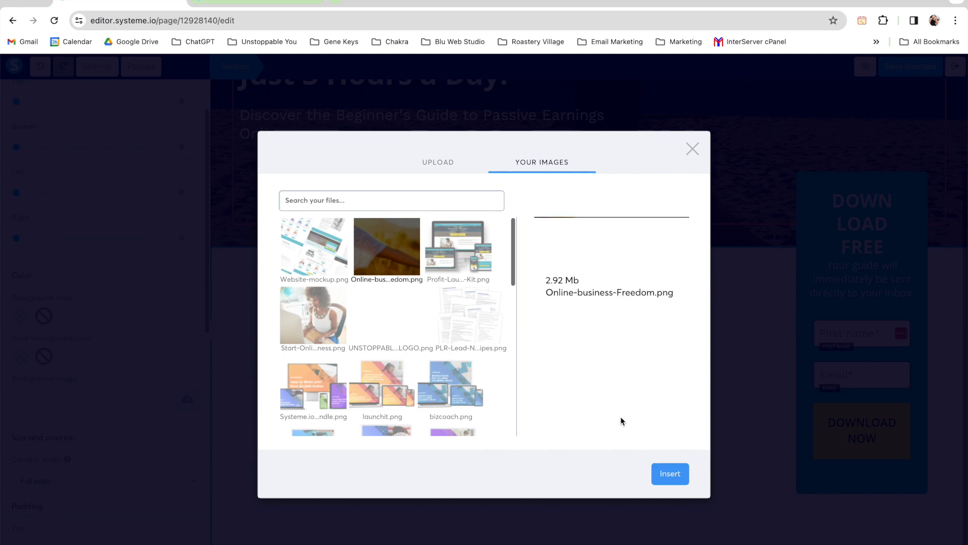
{"action": "left_click", "coordinate": [673, 477]}
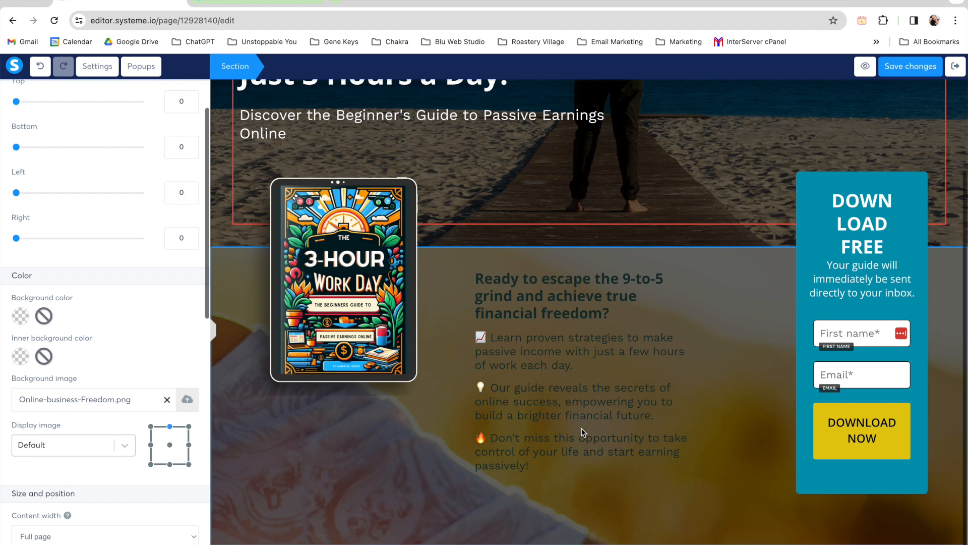
Step: Try white text on the "Learn proven strategies" paragraph, and undo both that colour and the background image of the section below the hero
{"action": "left_click", "coordinate": [562, 344]}
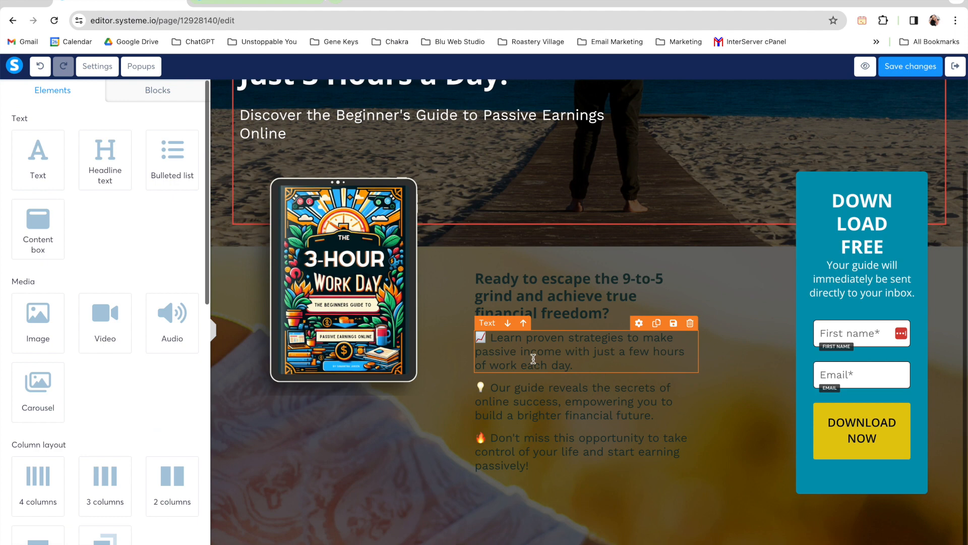
{"action": "triple_click", "coordinate": [613, 366]}
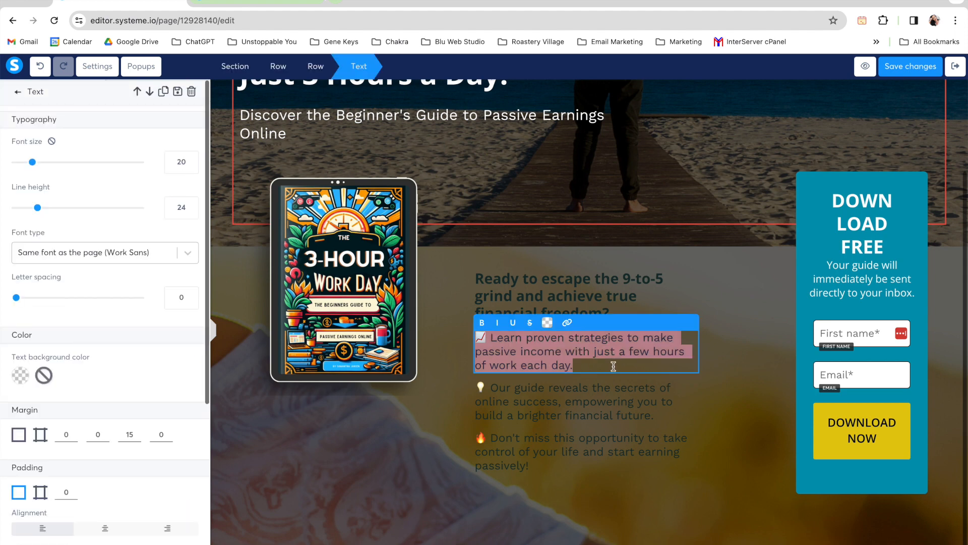
{"action": "left_click", "coordinate": [548, 323]}
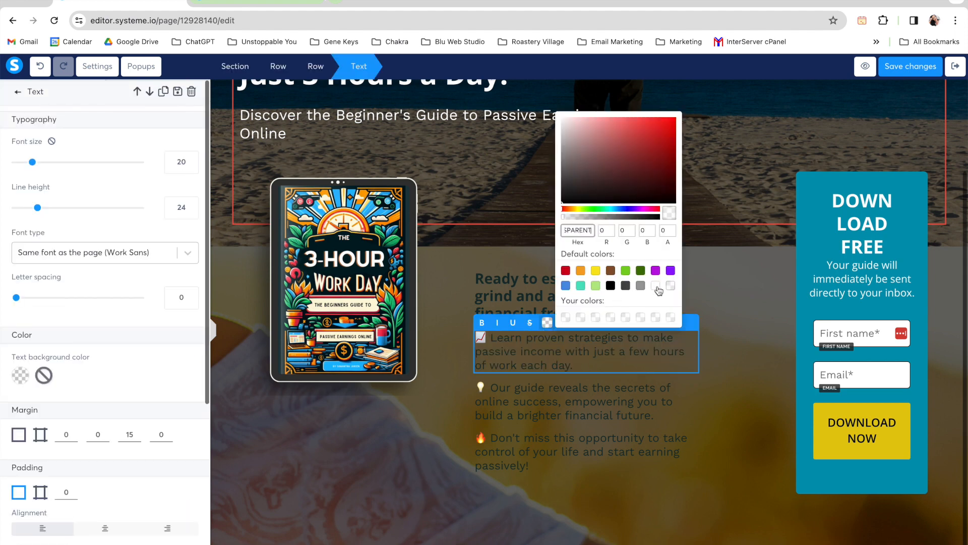
{"action": "left_click", "coordinate": [725, 285]}
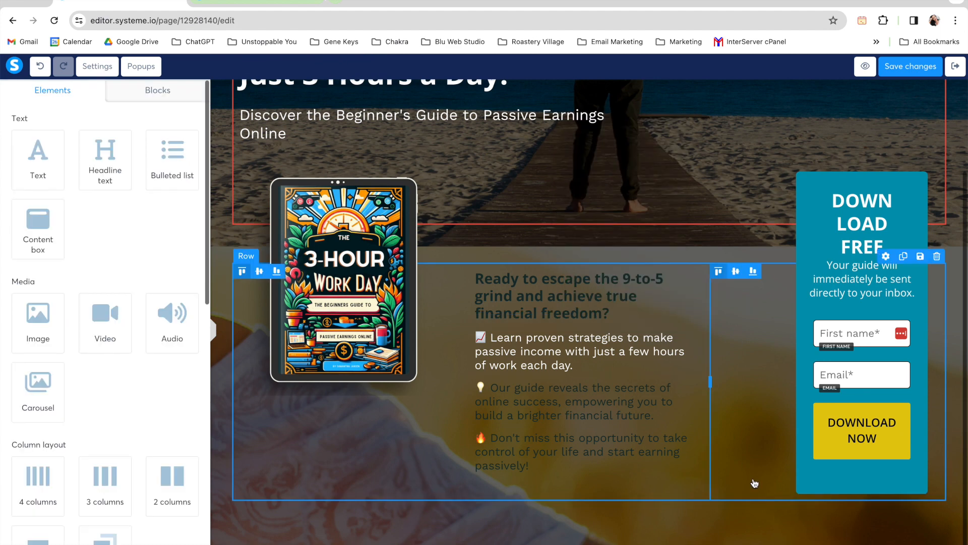
{"action": "left_click", "coordinate": [40, 69]}
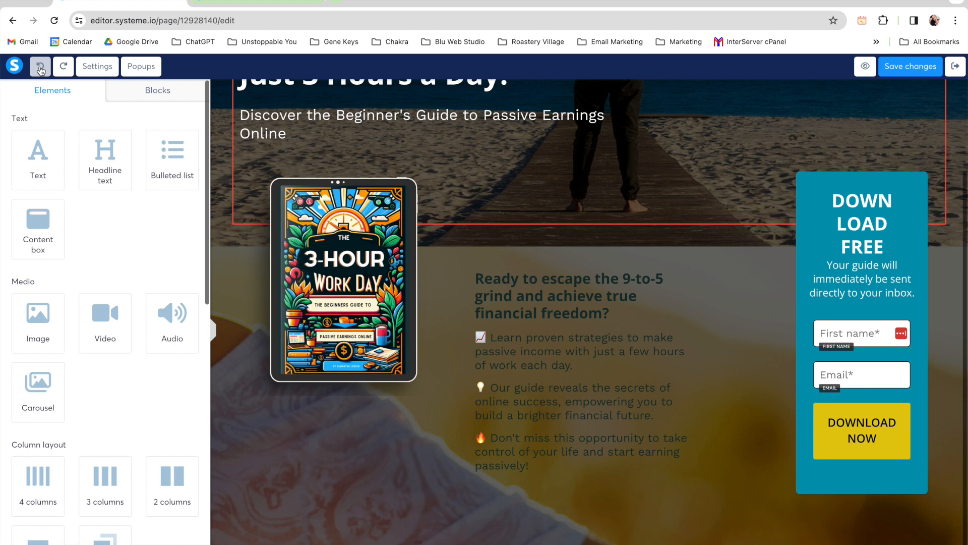
{"action": "left_click", "coordinate": [40, 70]}
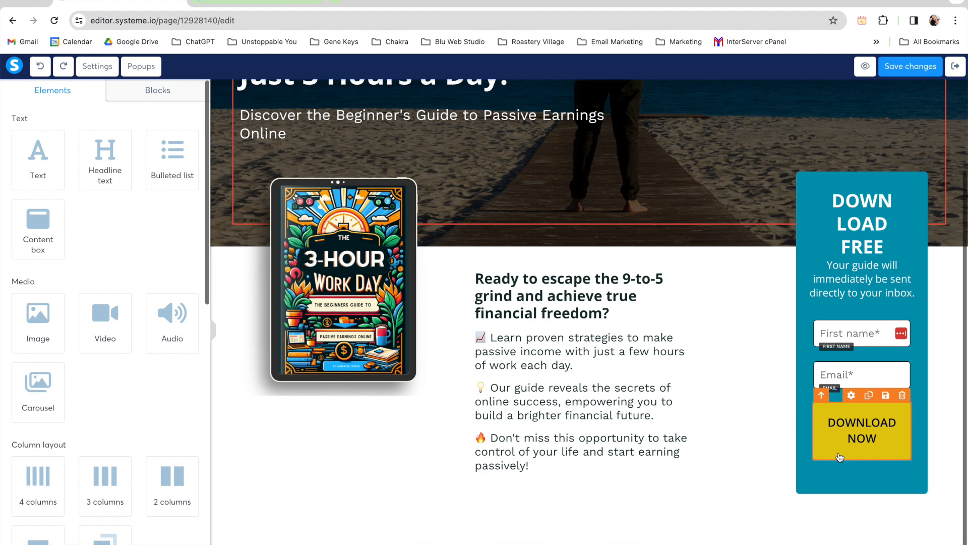
Step: Add a new form input between the First name and Email fields of the download form
{"action": "left_click", "coordinate": [849, 332]}
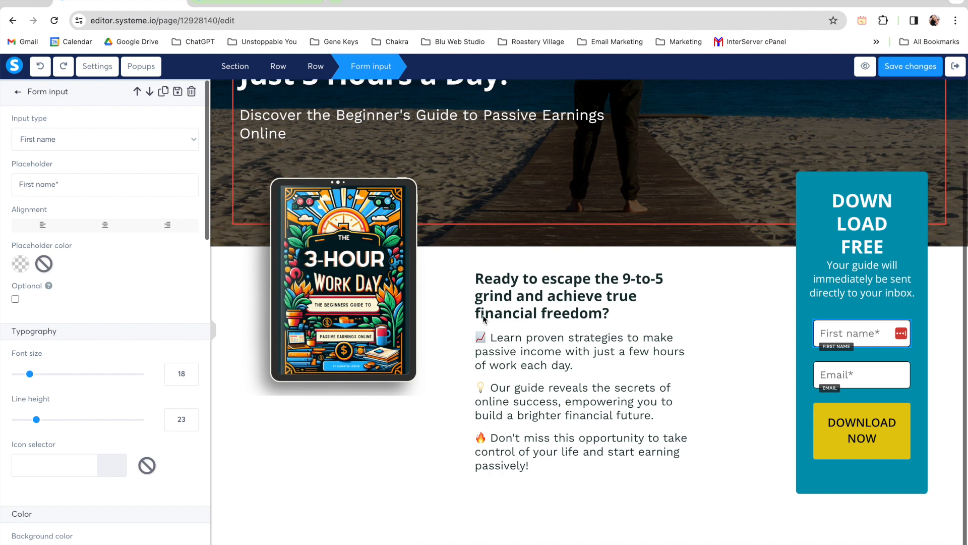
{"action": "left_click", "coordinate": [886, 318]}
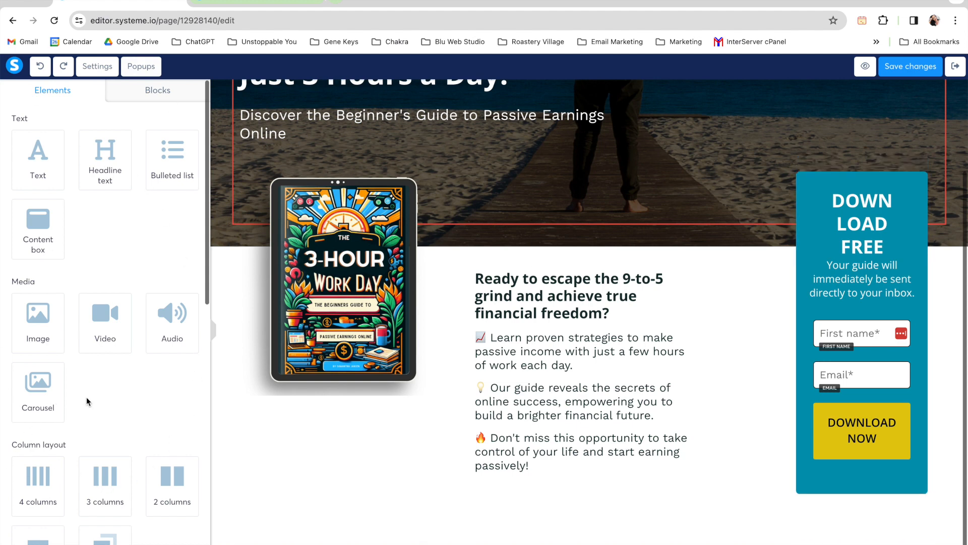
{"action": "scroll", "coordinate": [124, 420], "scroll_direction": "down", "scroll_amount": 3}
{"action": "scroll", "coordinate": [124, 419], "scroll_direction": "down", "scroll_amount": 3}
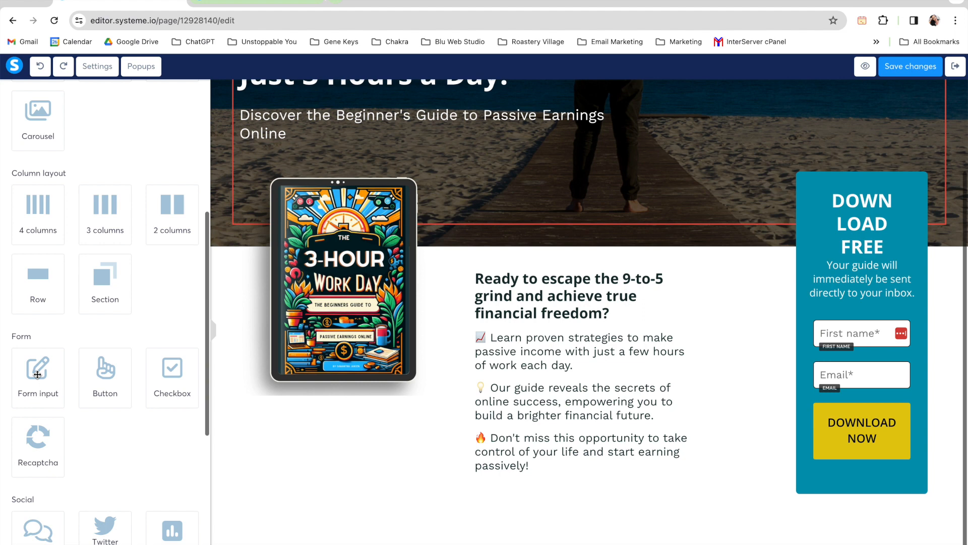
{"action": "left_click_drag", "start_coordinate": [37, 374], "coordinate": [884, 347]}
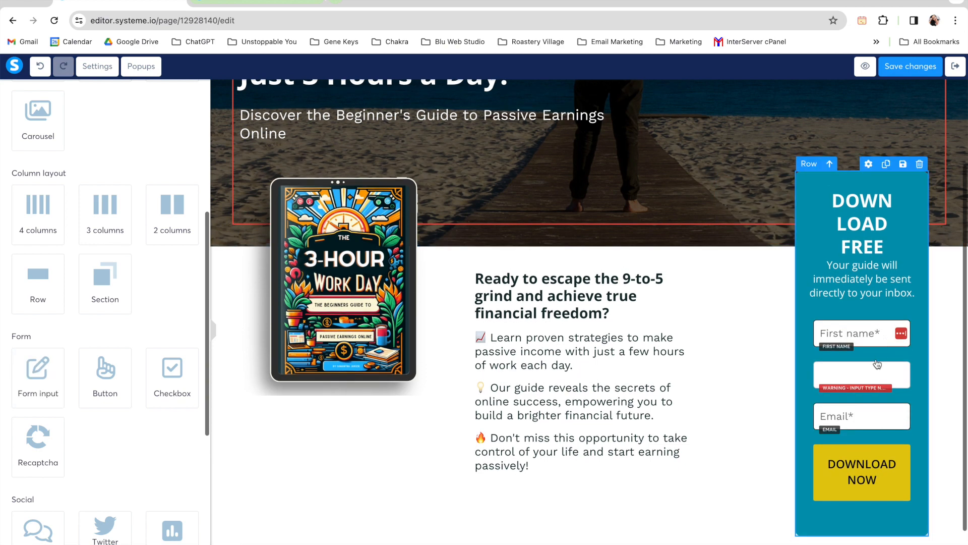
Step: Set the new form input's type to Phone number and view the form at full page width
{"action": "mouse_move", "coordinate": [827, 399]}
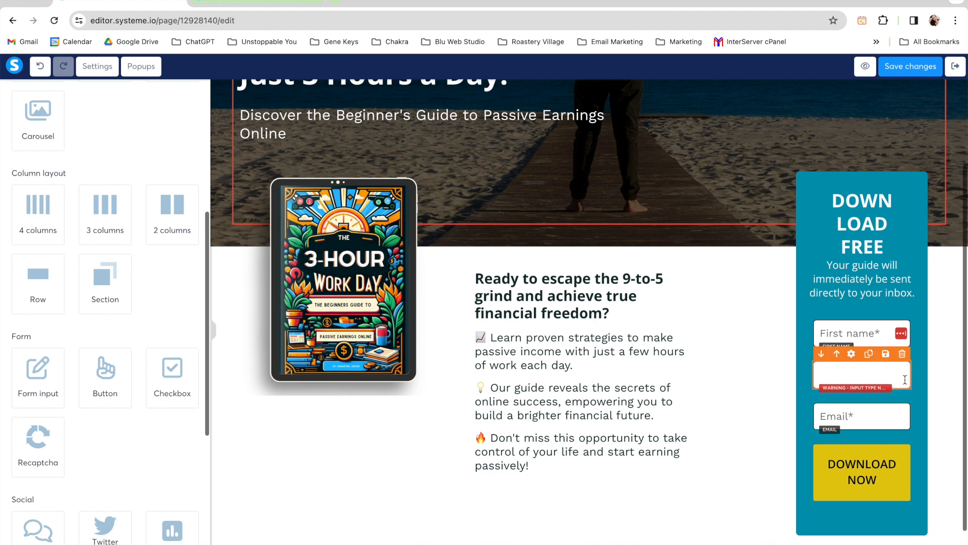
{"action": "left_click", "coordinate": [863, 373]}
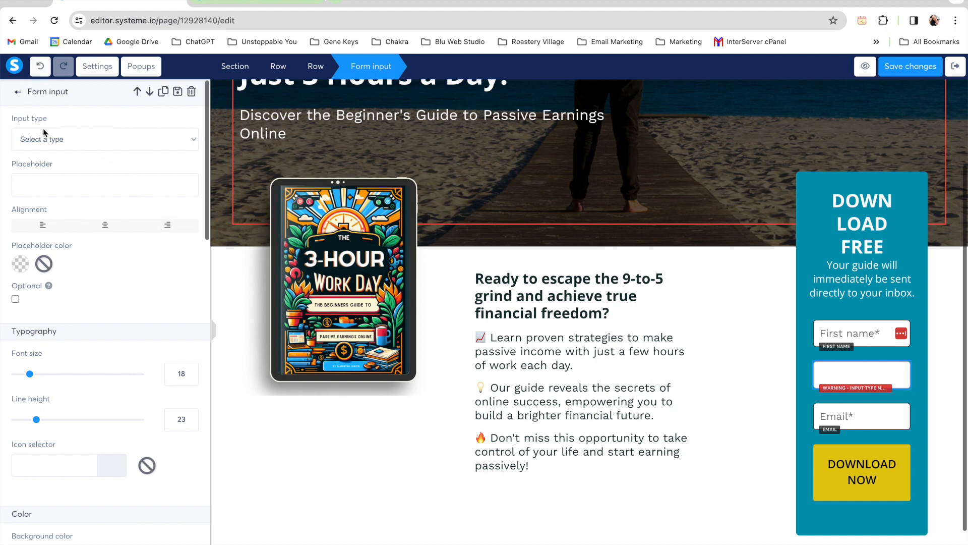
{"action": "left_click", "coordinate": [59, 143]}
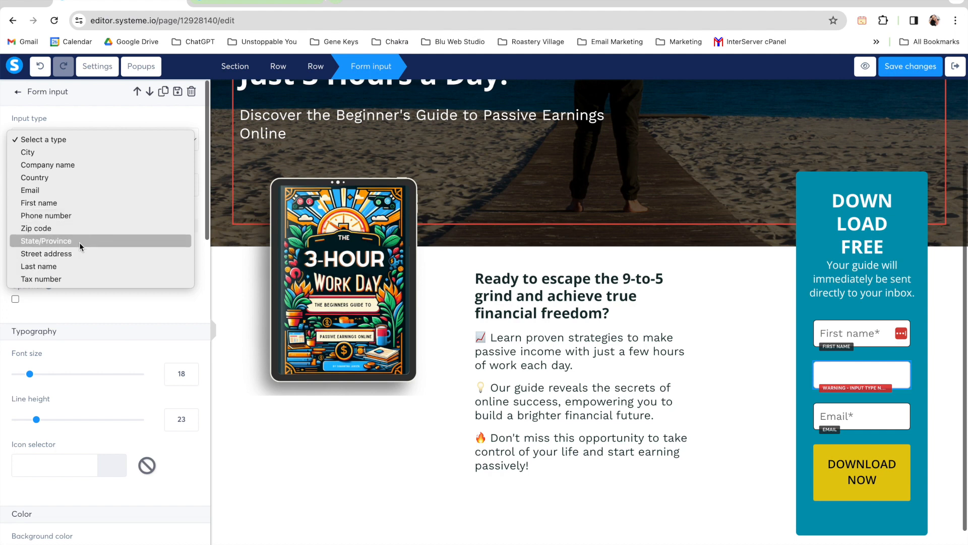
{"action": "left_click", "coordinate": [79, 216]}
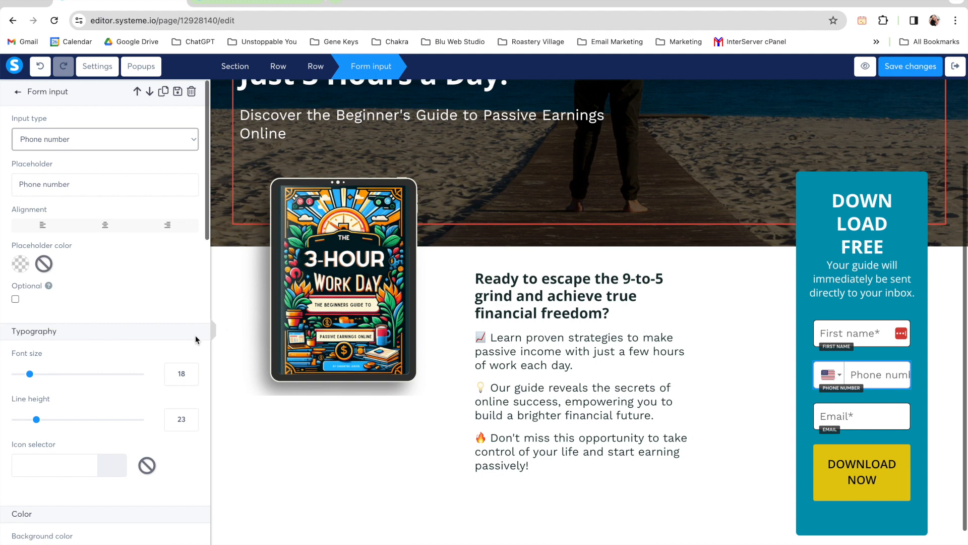
{"action": "left_click", "coordinate": [213, 333]}
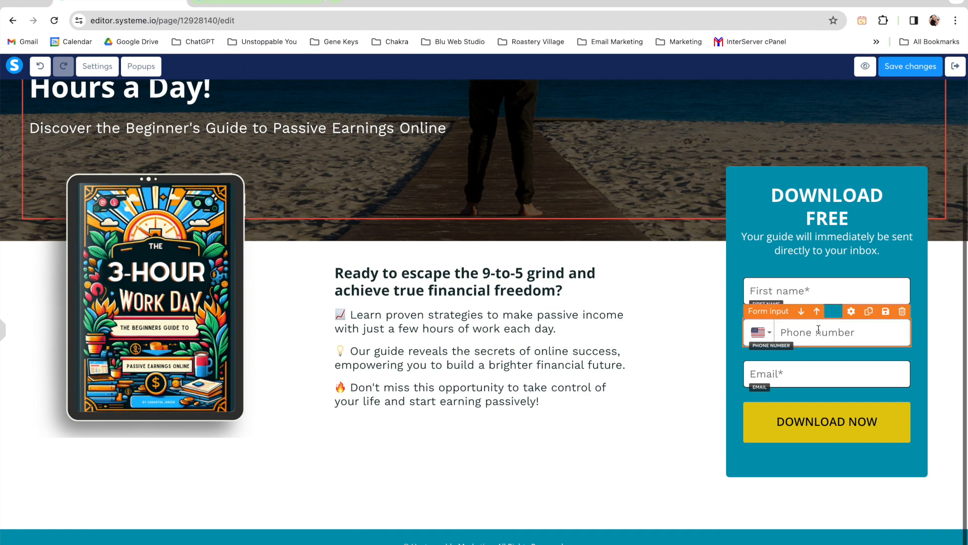
Step: Try orange F5A623 and grey 9B9B9B as the phone number field's placeholder colour and undo the changes
{"action": "left_click", "coordinate": [847, 333]}
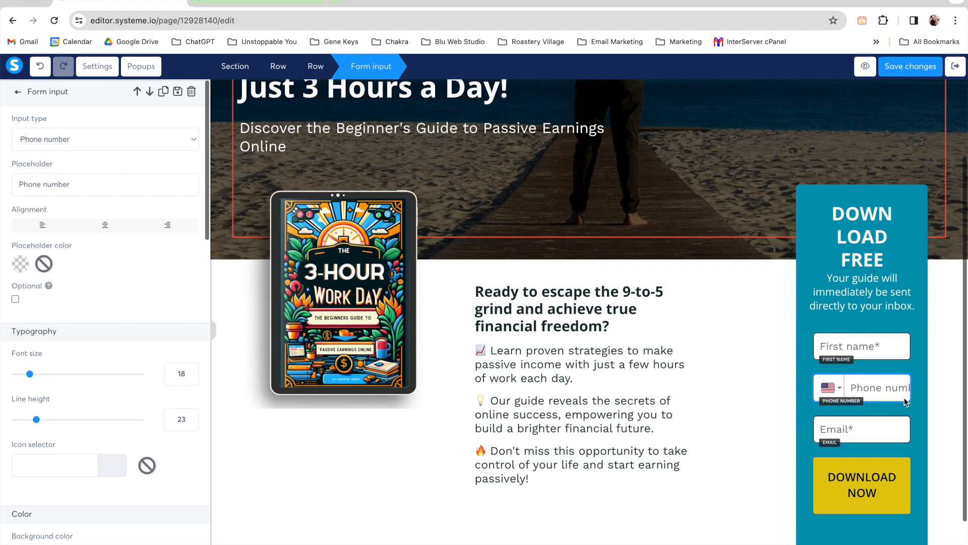
{"action": "scroll", "coordinate": [159, 253], "scroll_direction": "down", "scroll_amount": 1}
{"action": "scroll", "coordinate": [159, 257], "scroll_direction": "down", "scroll_amount": 1}
{"action": "scroll", "coordinate": [159, 253], "scroll_direction": "up", "scroll_amount": 1}
{"action": "left_click", "coordinate": [19, 267]}
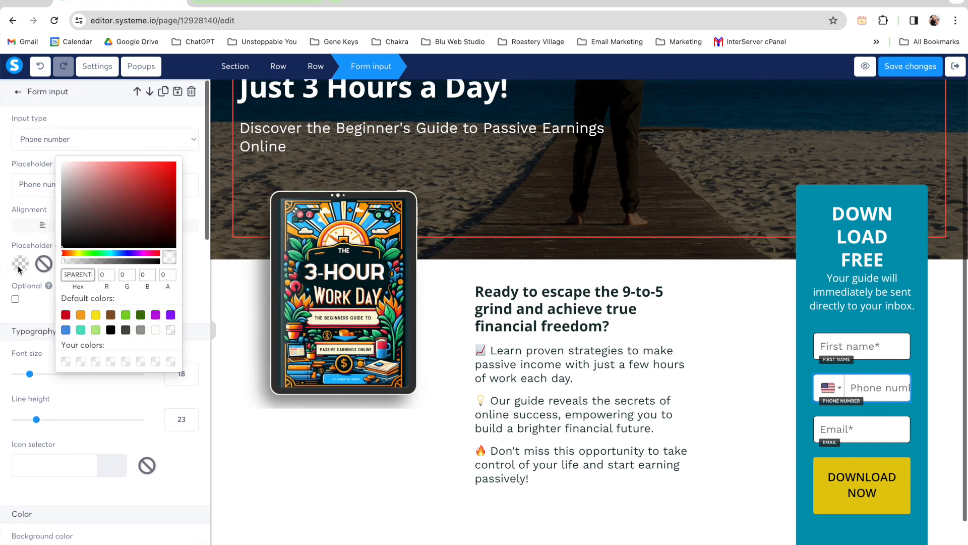
{"action": "left_click", "coordinate": [80, 315]}
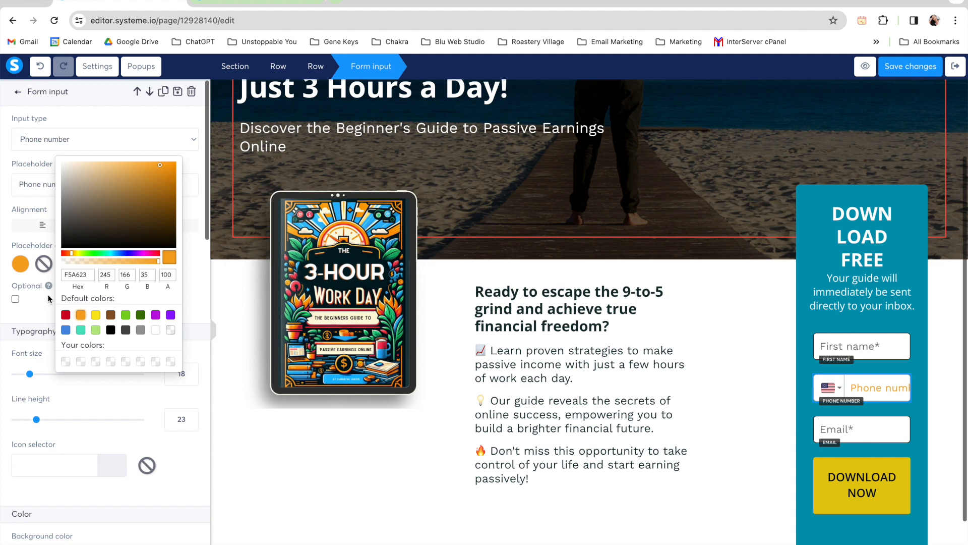
{"action": "left_click", "coordinate": [39, 271]}
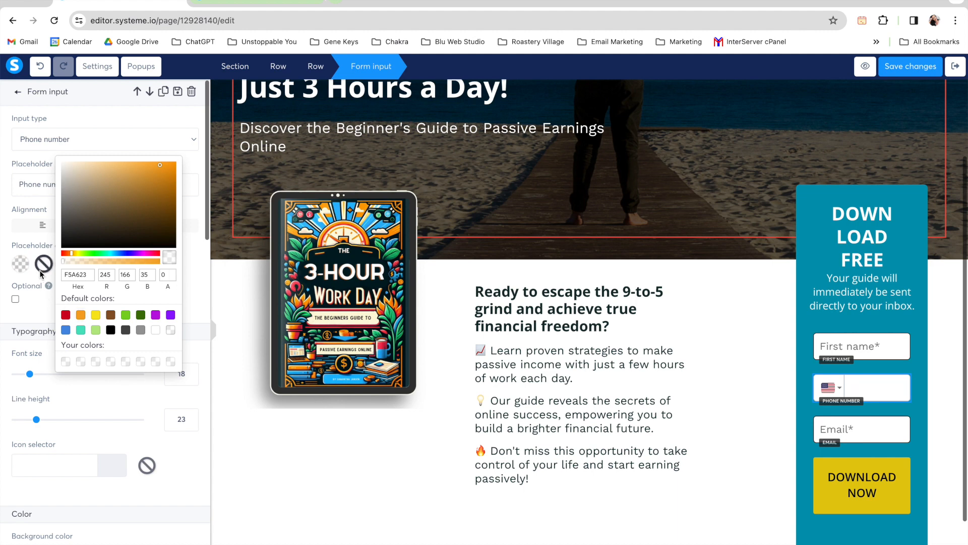
{"action": "left_click", "coordinate": [141, 331]}
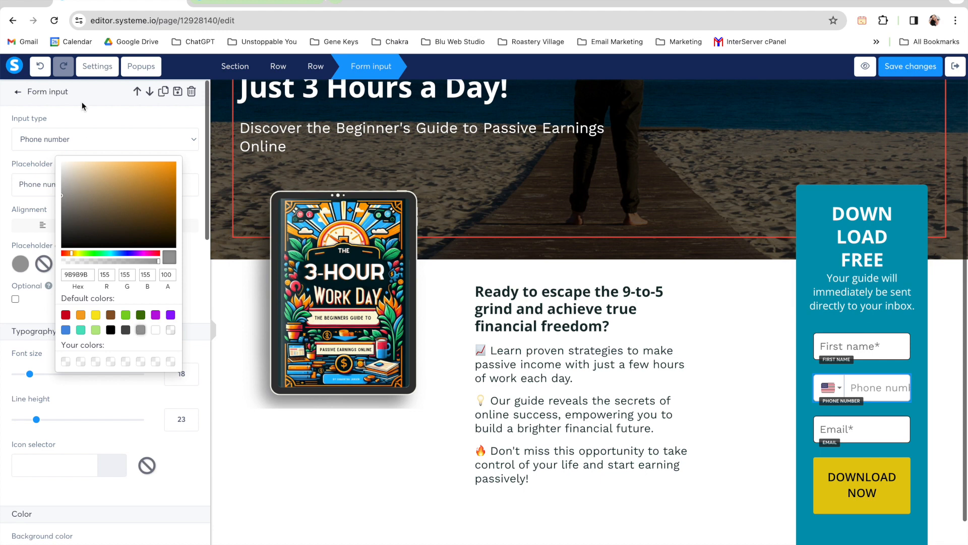
{"action": "left_click", "coordinate": [40, 68]}
{"action": "left_click", "coordinate": [40, 67]}
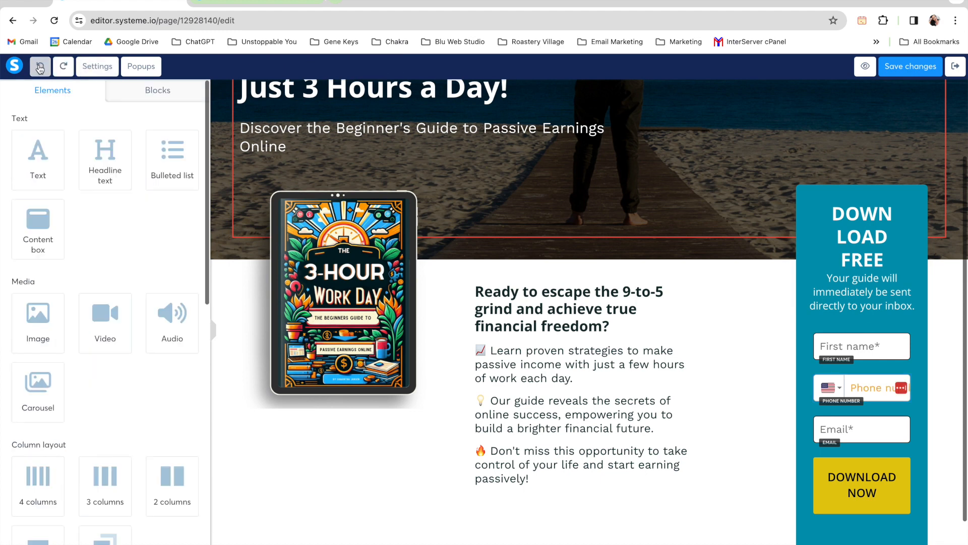
{"action": "left_click", "coordinate": [39, 68]}
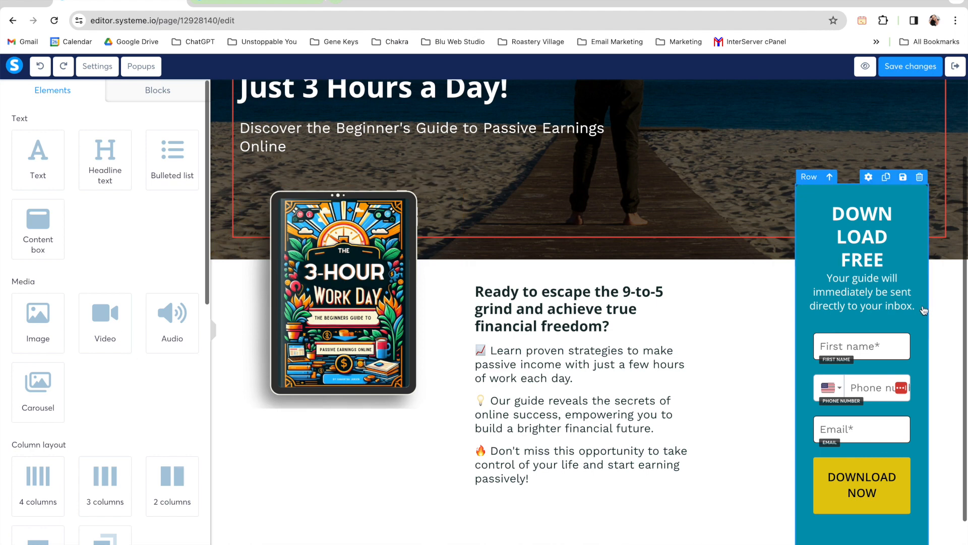
Step: Try a top margin of 0 on the phone number field and restore it to 25
{"action": "left_click", "coordinate": [869, 390]}
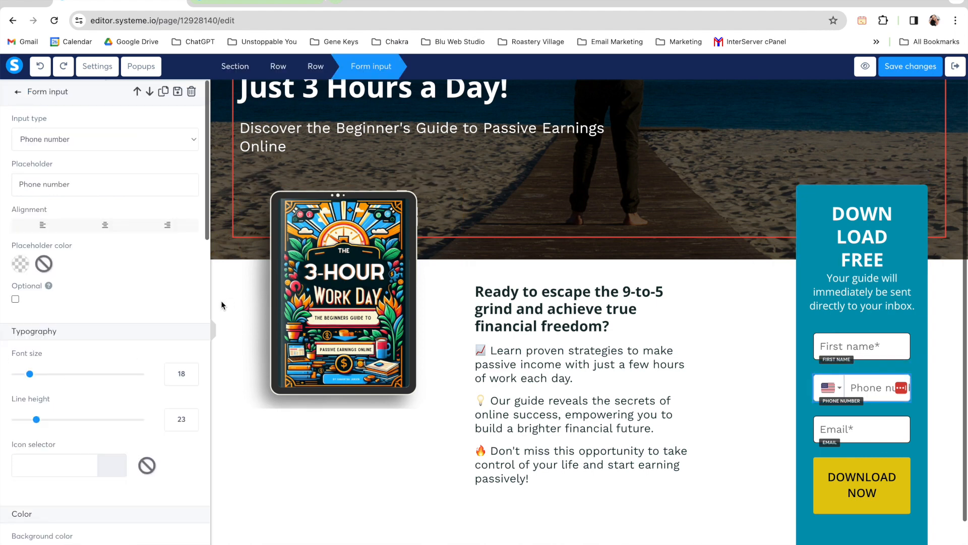
{"action": "scroll", "coordinate": [146, 291], "scroll_direction": "down", "scroll_amount": 2}
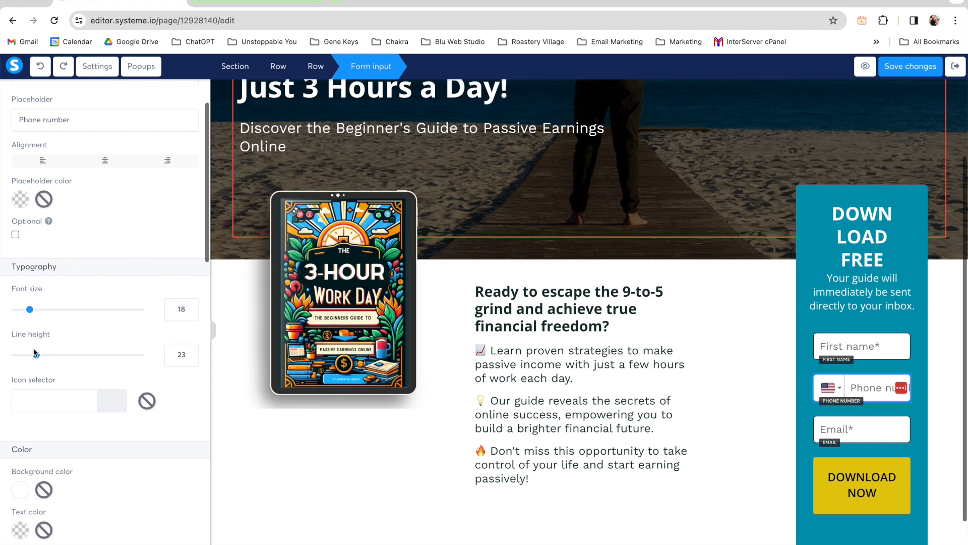
{"action": "scroll", "coordinate": [50, 360], "scroll_direction": "down", "scroll_amount": 5}
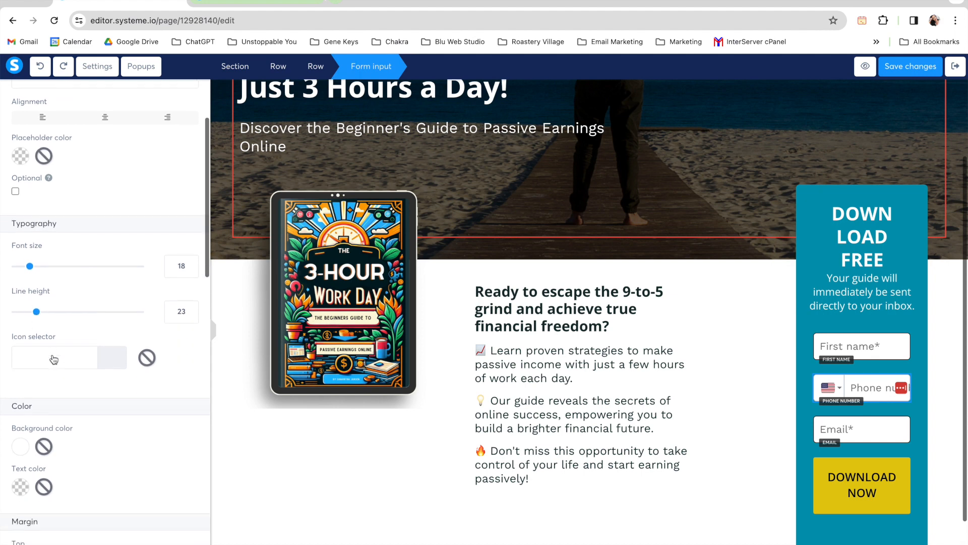
{"action": "scroll", "coordinate": [53, 359], "scroll_direction": "down", "scroll_amount": 1}
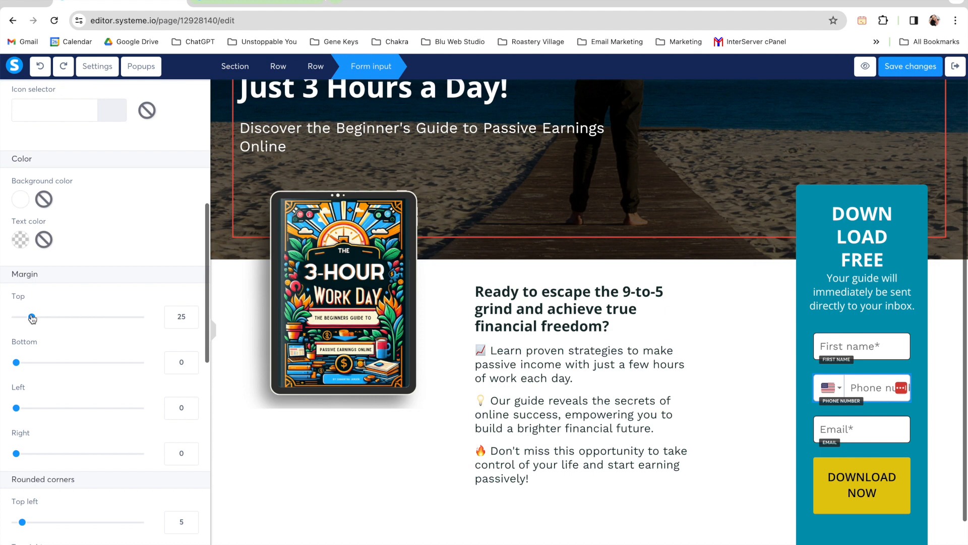
{"action": "left_click_drag", "start_coordinate": [32, 317], "coordinate": [10, 319]}
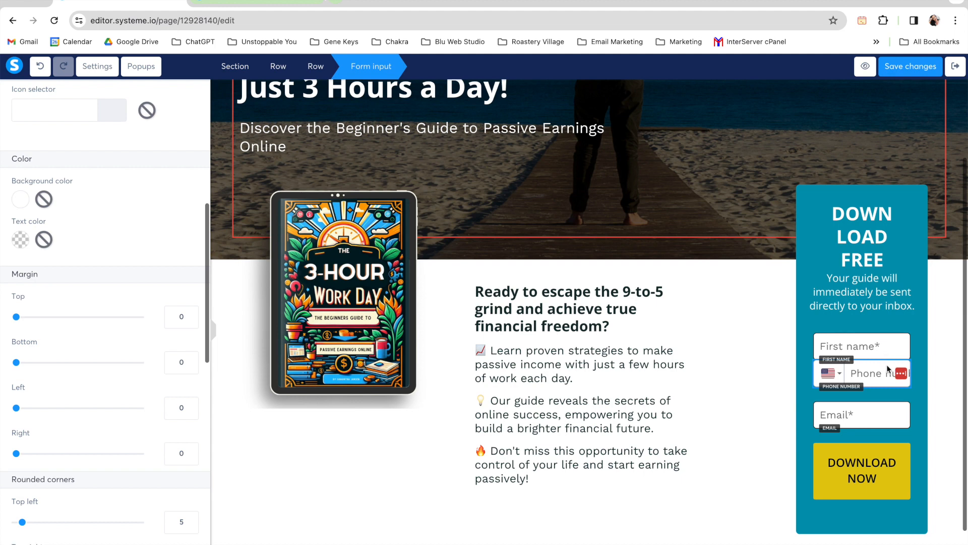
{"action": "left_click", "coordinate": [180, 316]}
{"action": "type", "text": "25"}
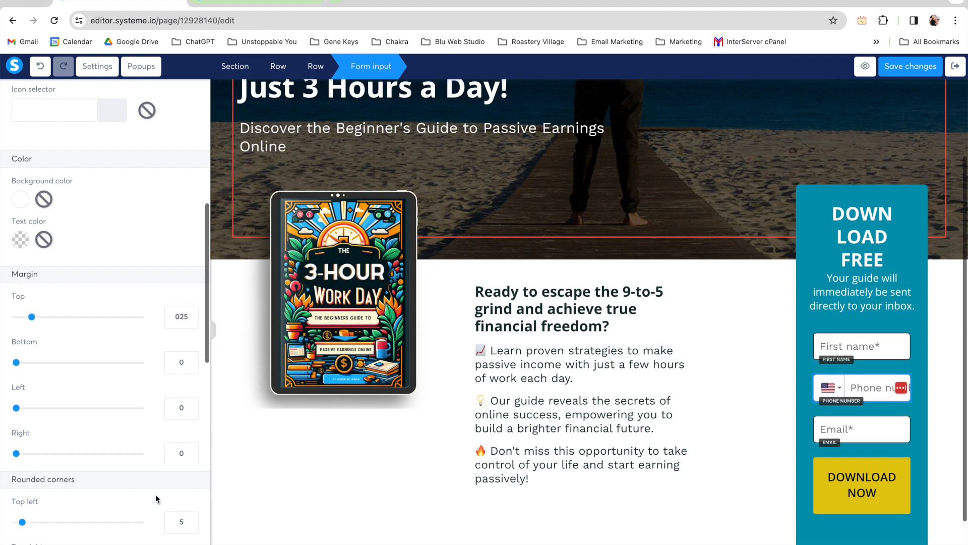
Step: Review the phone number field's rounded corners and give the field a soft shadow
{"action": "scroll", "coordinate": [155, 495], "scroll_direction": "down", "scroll_amount": 5}
{"action": "scroll", "coordinate": [156, 495], "scroll_direction": "down", "scroll_amount": 1}
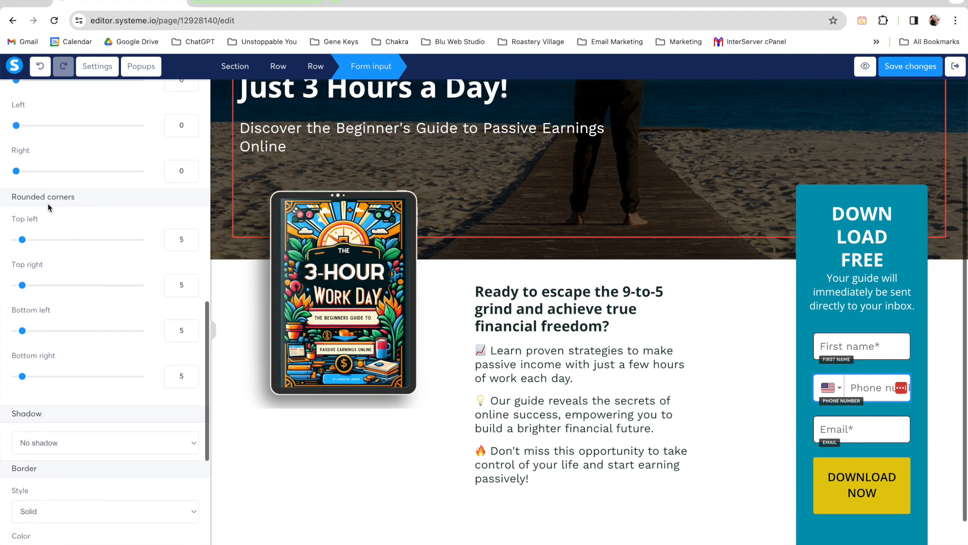
{"action": "double_click", "coordinate": [179, 239]}
{"action": "scroll", "coordinate": [147, 329], "scroll_direction": "down", "scroll_amount": 4}
{"action": "left_click", "coordinate": [81, 249]}
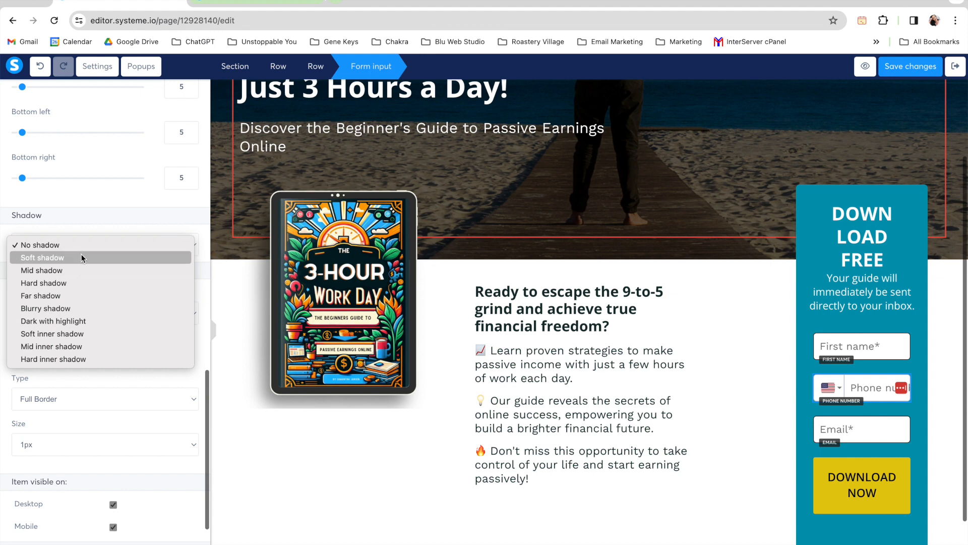
{"action": "left_click", "coordinate": [82, 256]}
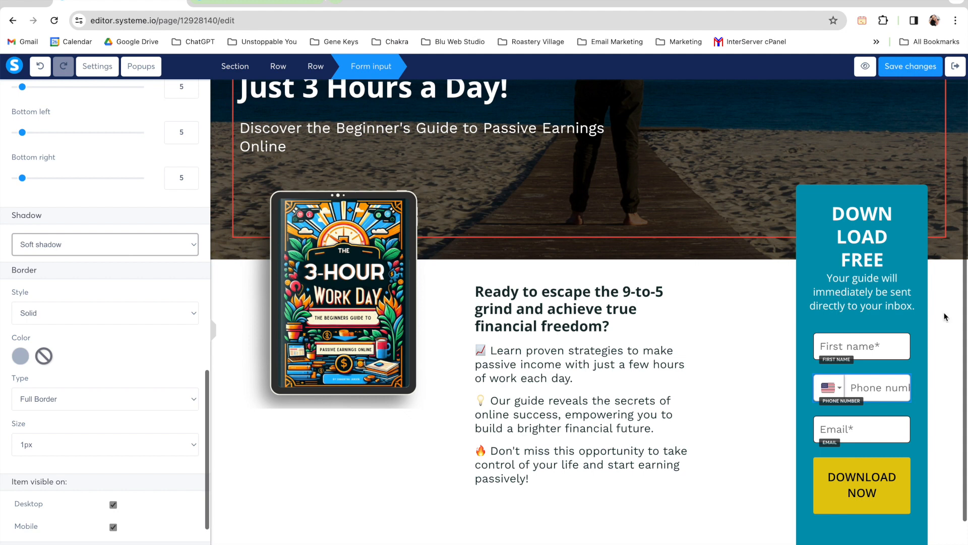
{"action": "left_click", "coordinate": [942, 346]}
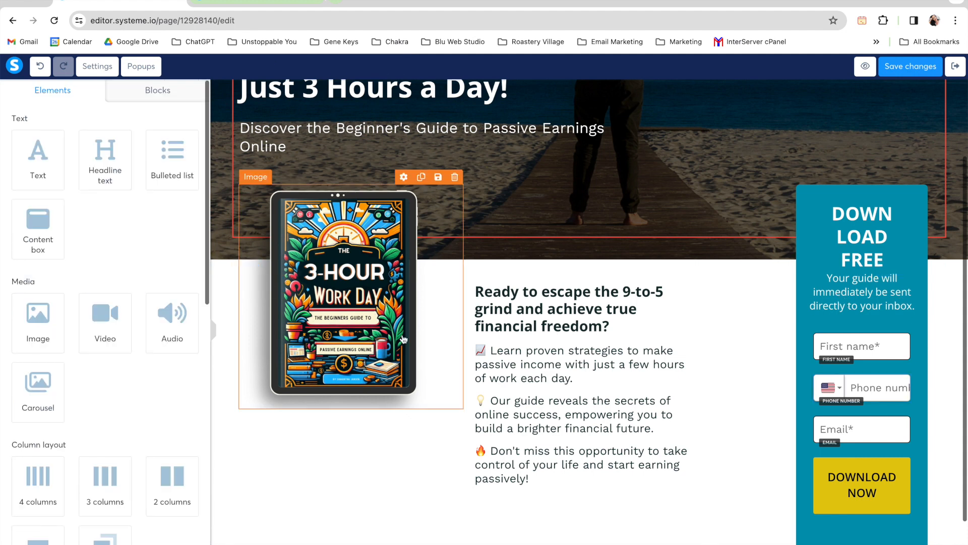
Step: Preview the squeeze page at full width in a separate tab and return to the editor
{"action": "left_click", "coordinate": [214, 331]}
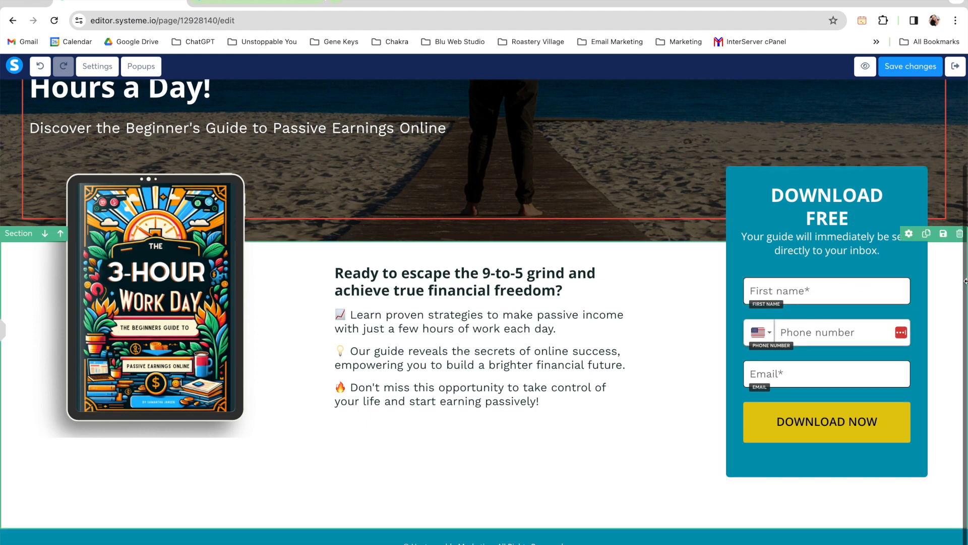
{"action": "left_click", "coordinate": [866, 67]}
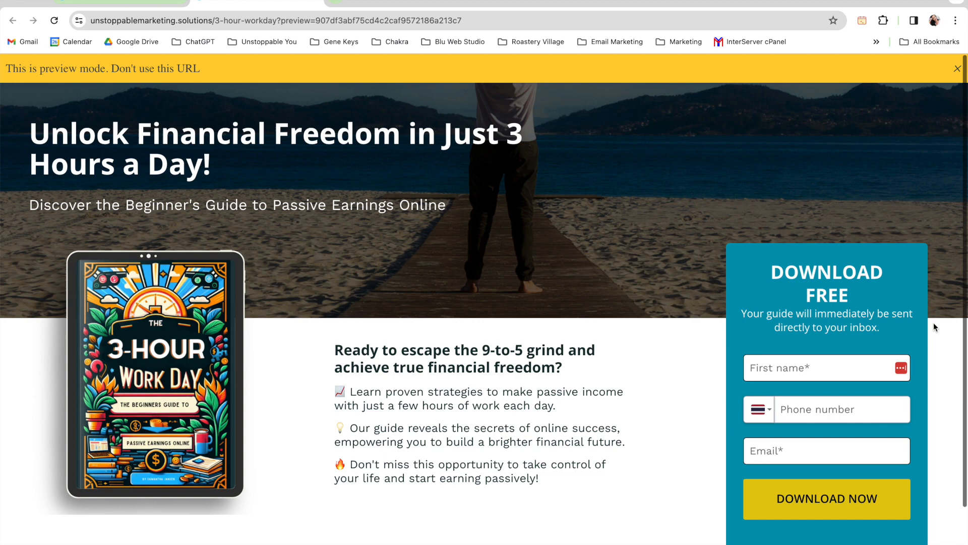
{"action": "left_click", "coordinate": [127, 7]}
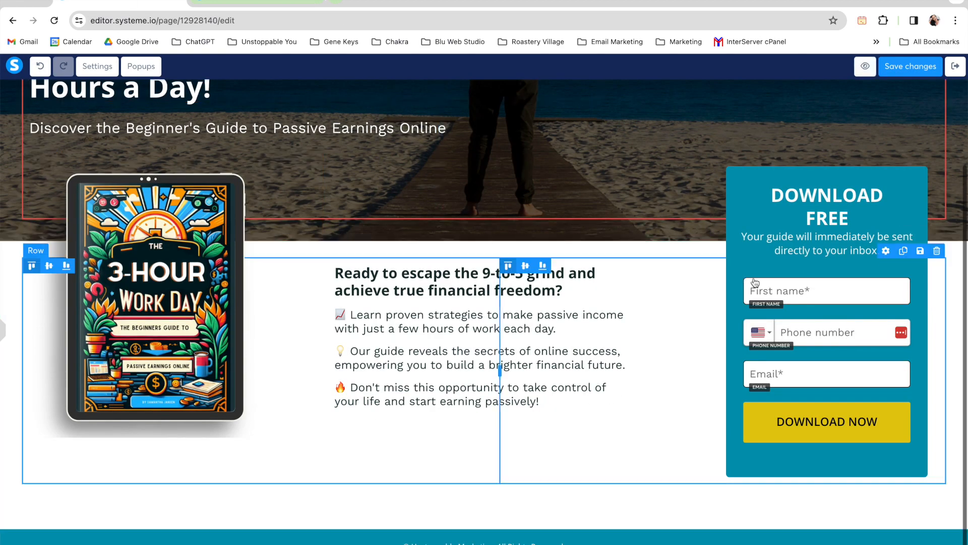
Step: Delete the phone number field from the squeeze page's opt-in form and confirm the deletion
{"action": "left_click", "coordinate": [823, 329]}
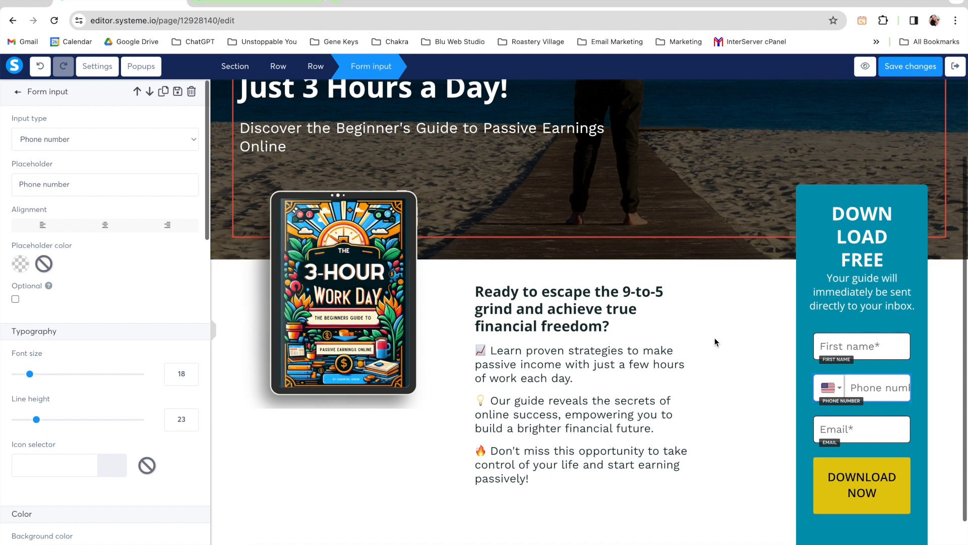
{"action": "scroll", "coordinate": [111, 285], "scroll_direction": "down", "scroll_amount": 8}
{"action": "scroll", "coordinate": [111, 283], "scroll_direction": "down", "scroll_amount": 9}
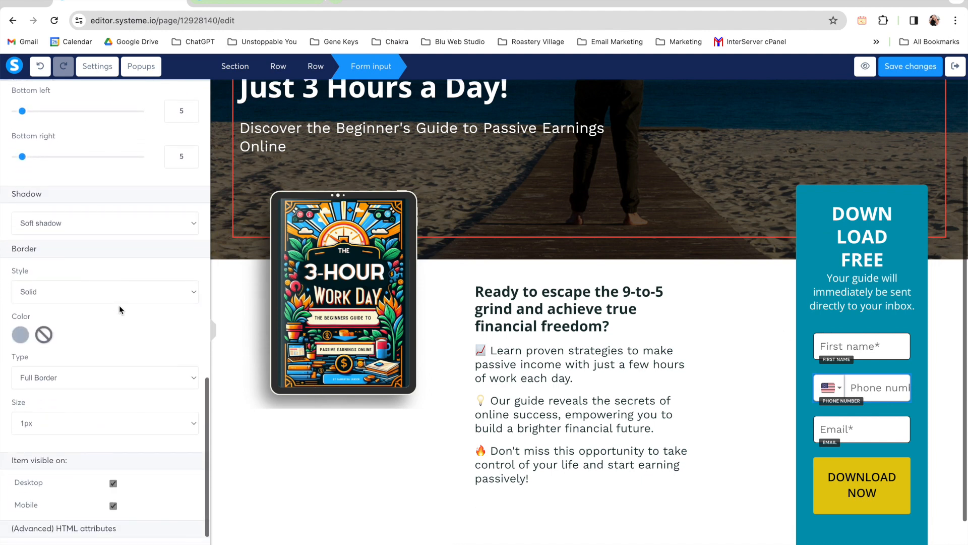
{"action": "scroll", "coordinate": [125, 331], "scroll_direction": "down", "scroll_amount": 1}
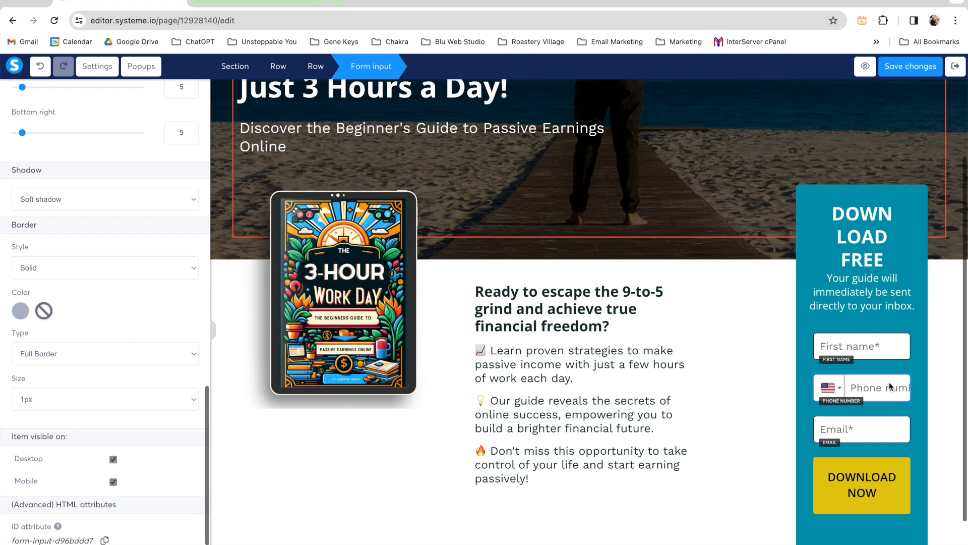
{"action": "left_click", "coordinate": [856, 384]}
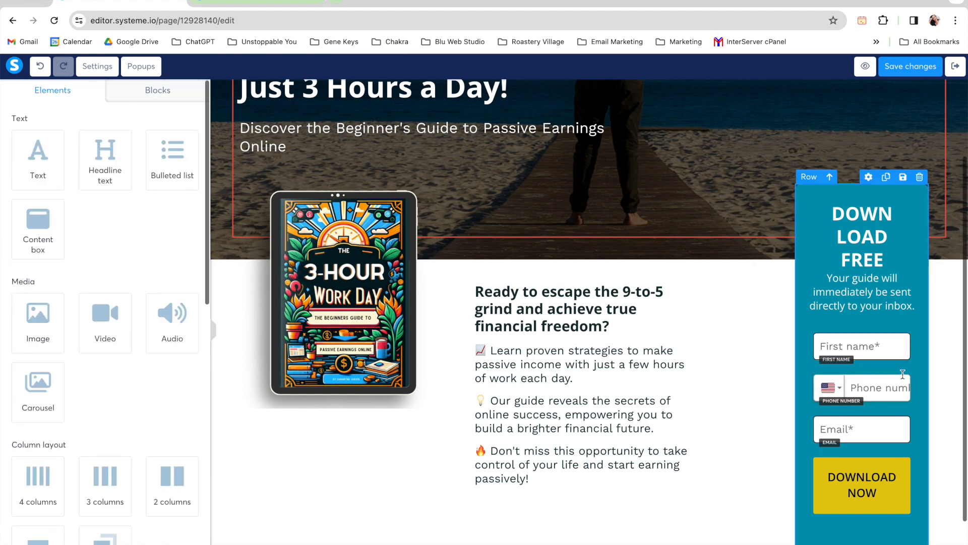
{"action": "left_click", "coordinate": [902, 366]}
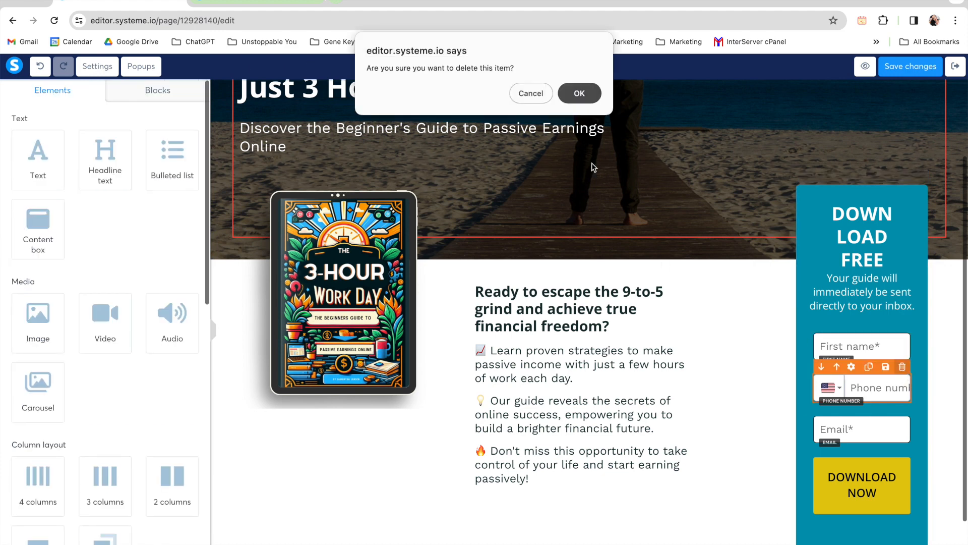
{"action": "left_click", "coordinate": [578, 92]}
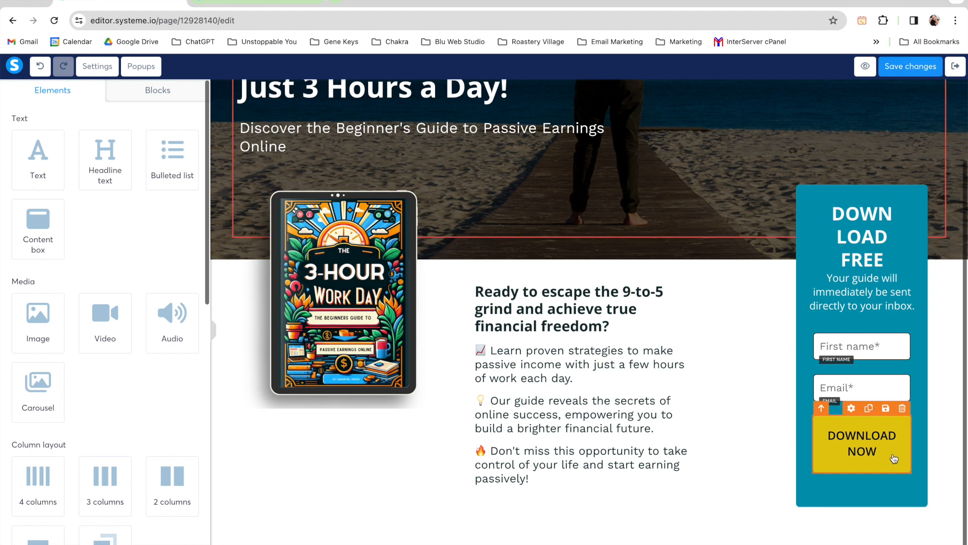
Step: Examine the DOWNLOAD NOW button's click action, redirect and double opt-in options without changing them
{"action": "left_click", "coordinate": [834, 457]}
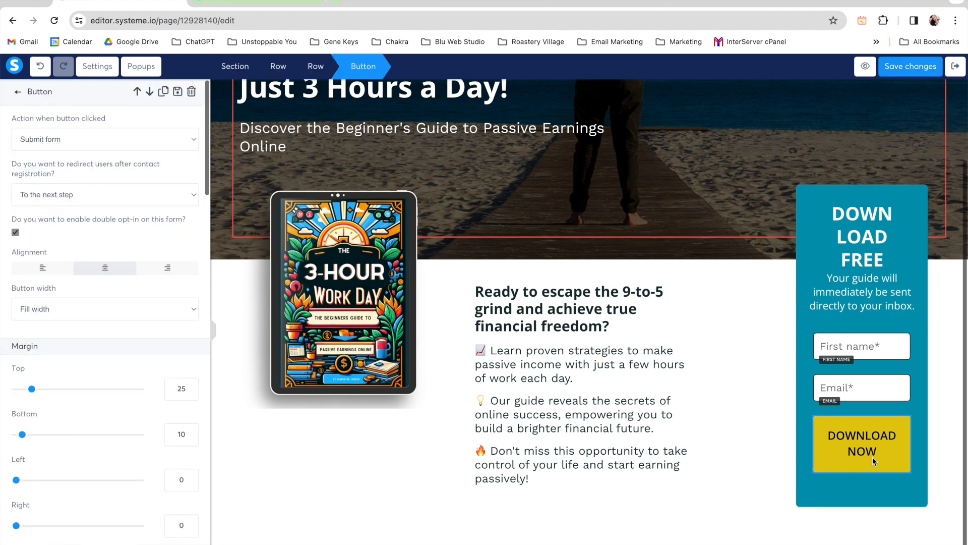
{"action": "left_click", "coordinate": [843, 450]}
{"action": "left_click", "coordinate": [844, 453]}
{"action": "left_click", "coordinate": [73, 139]}
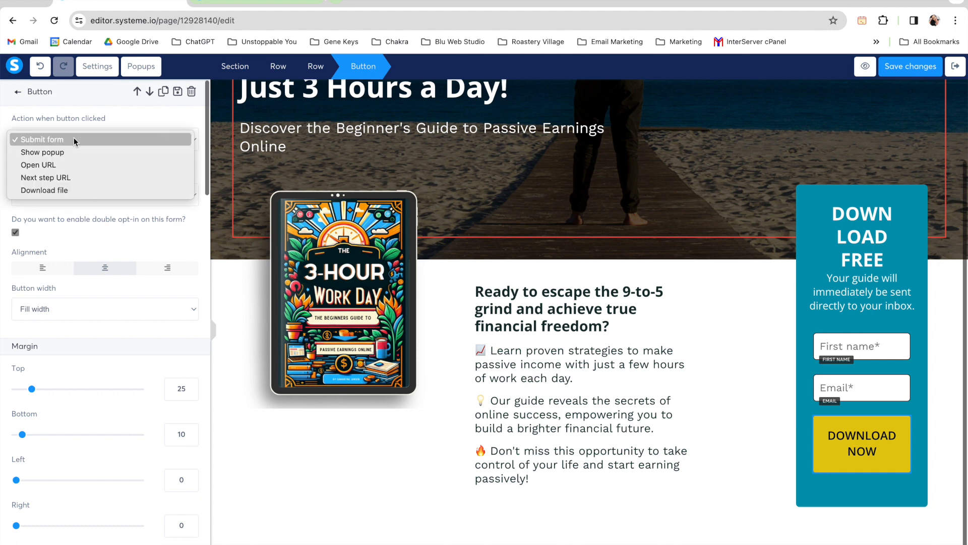
{"action": "left_click", "coordinate": [99, 220]}
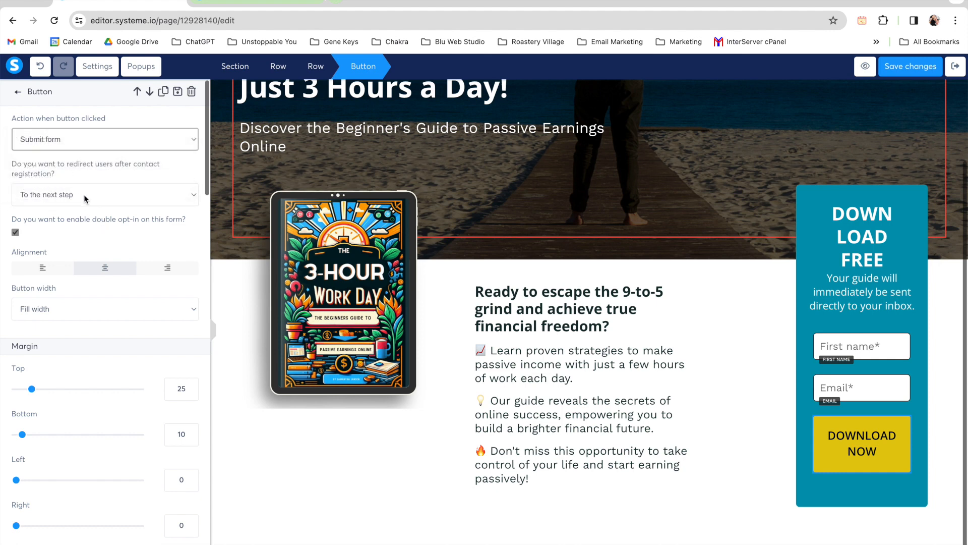
{"action": "left_click", "coordinate": [83, 195]}
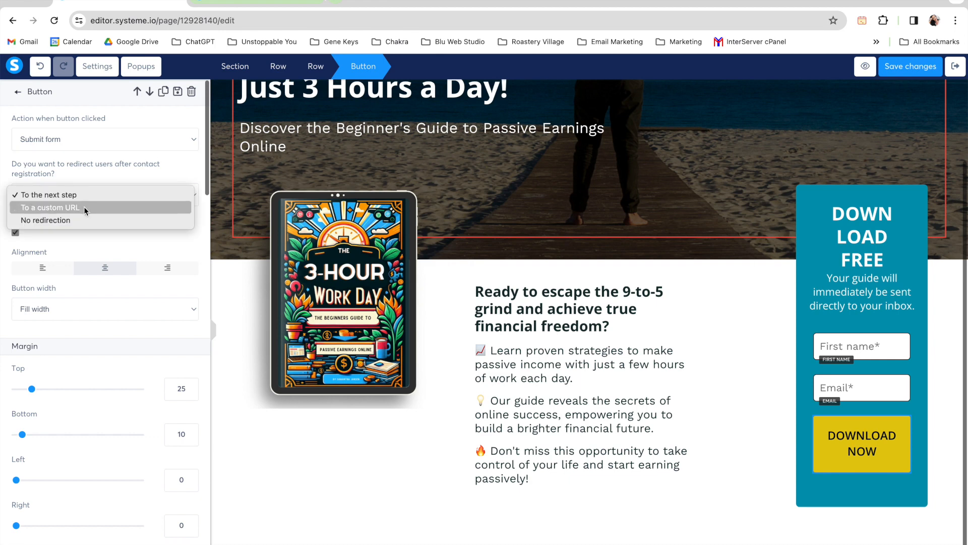
{"action": "left_click", "coordinate": [100, 171]}
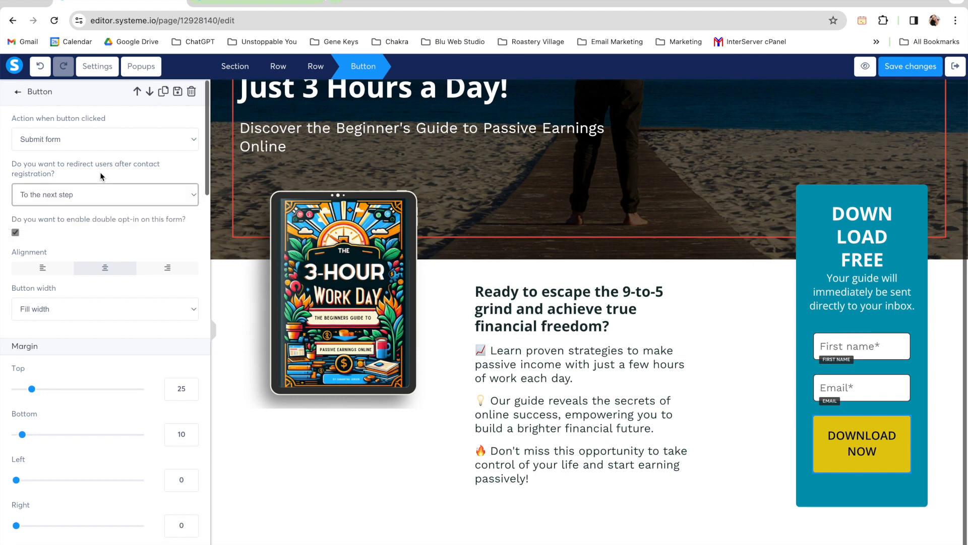
{"action": "left_click", "coordinate": [77, 145]}
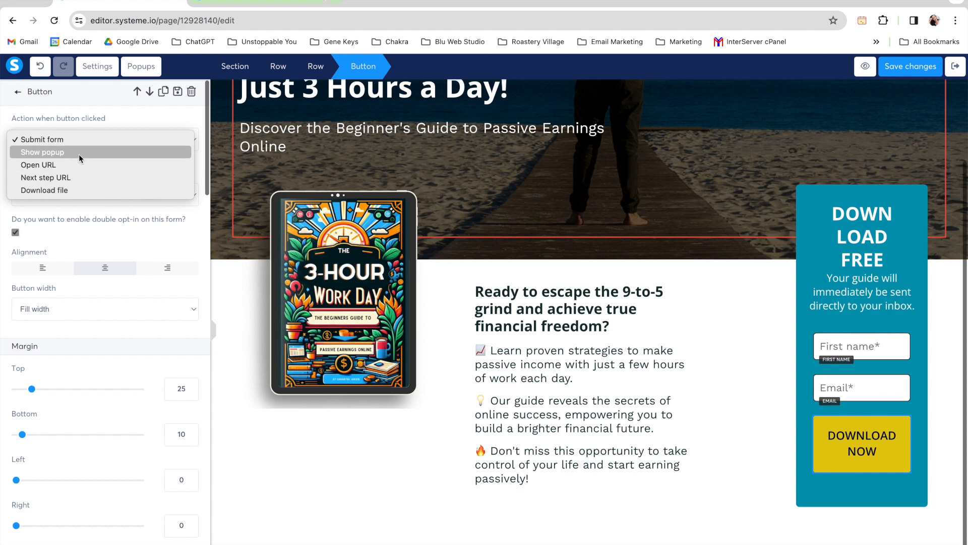
{"action": "left_click", "coordinate": [111, 123]}
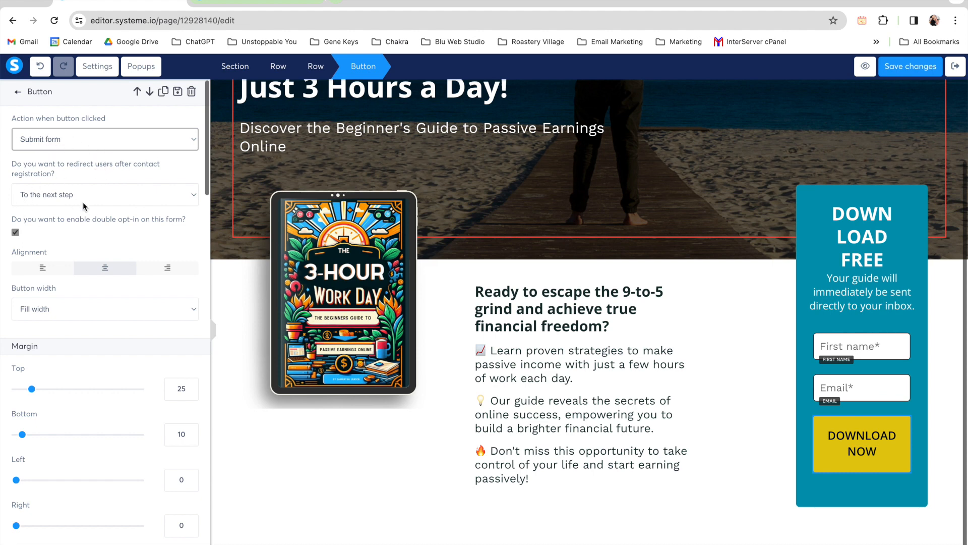
{"action": "left_click", "coordinate": [101, 236]}
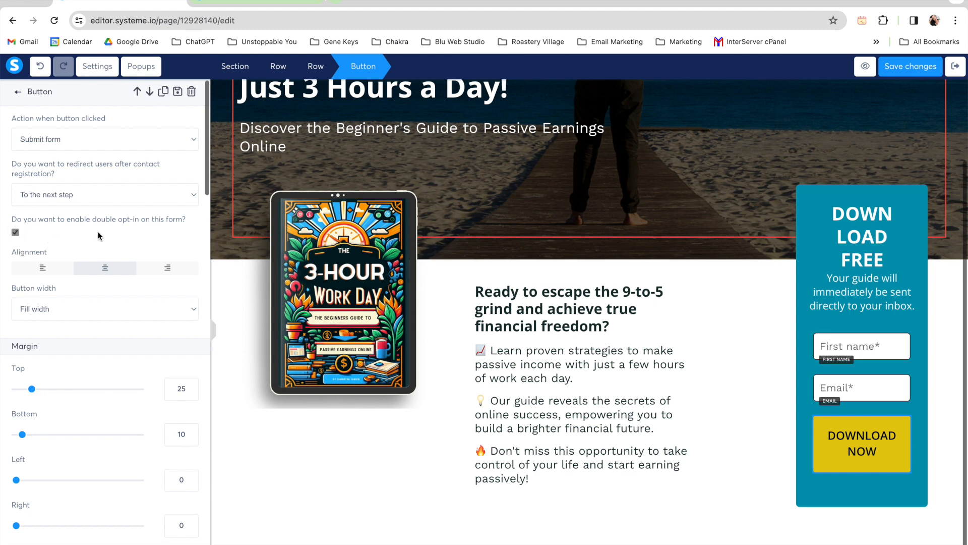
Step: Try the Regular and Bold 700 font styles on the DOWNLOAD NOW button and restore Semi-bold 600
{"action": "scroll", "coordinate": [98, 235], "scroll_direction": "down", "scroll_amount": 1}
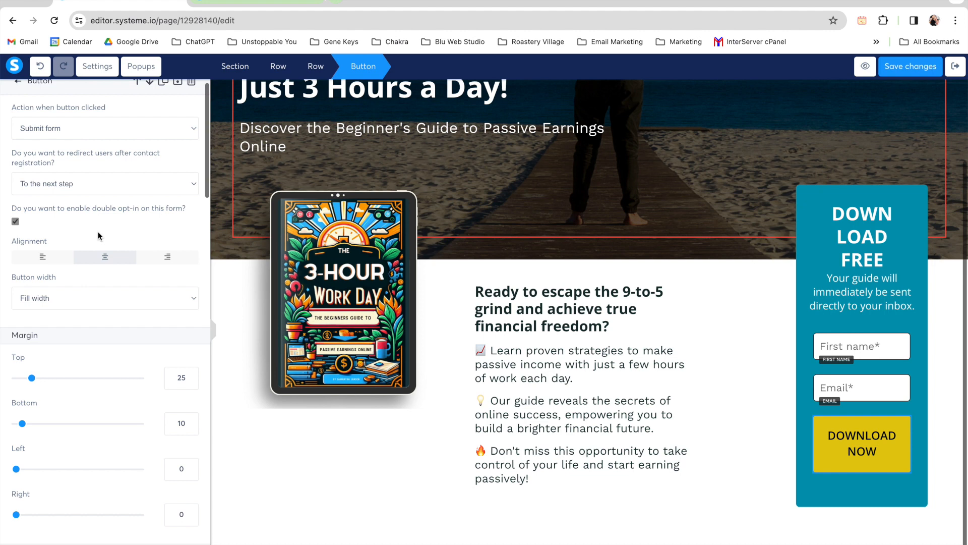
{"action": "scroll", "coordinate": [98, 235], "scroll_direction": "down", "scroll_amount": 8}
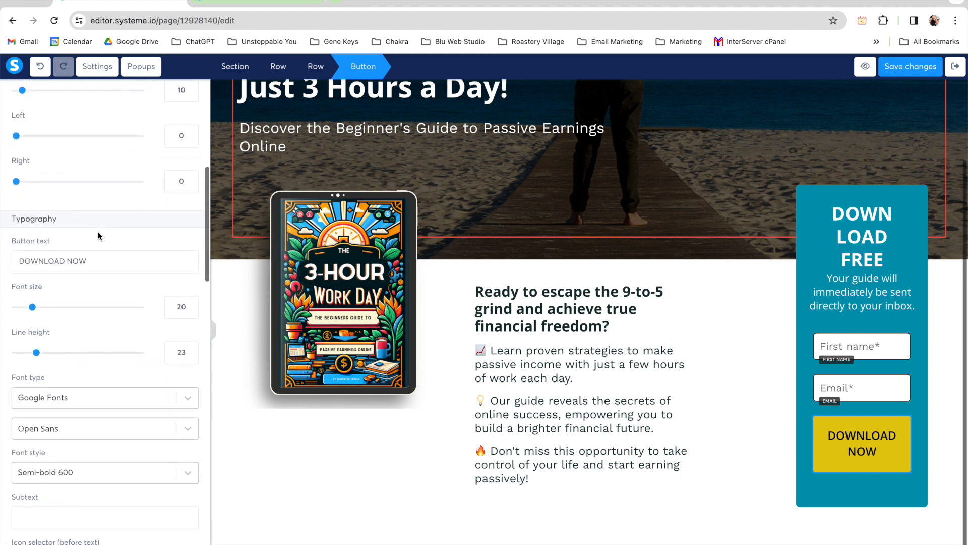
{"action": "scroll", "coordinate": [98, 231], "scroll_direction": "down", "scroll_amount": 3}
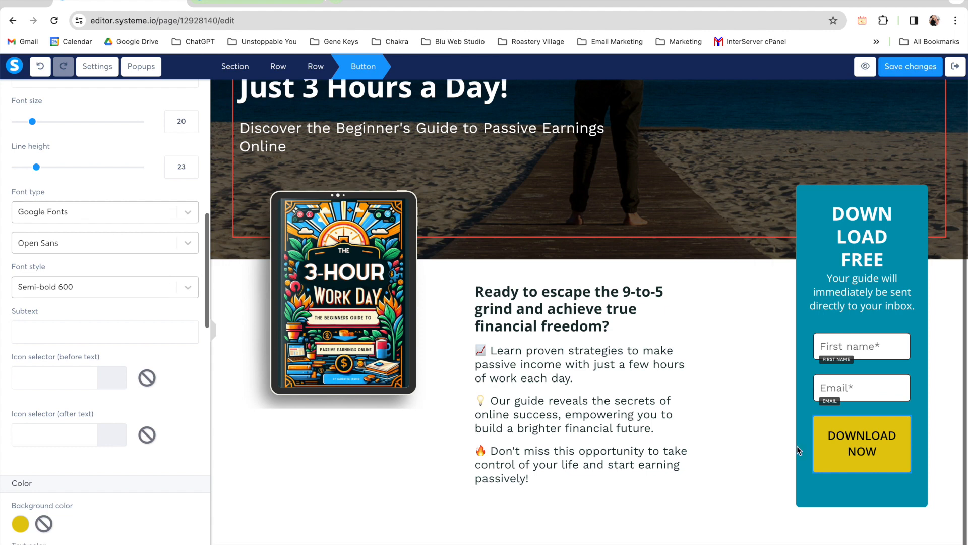
{"action": "left_click", "coordinate": [187, 289]}
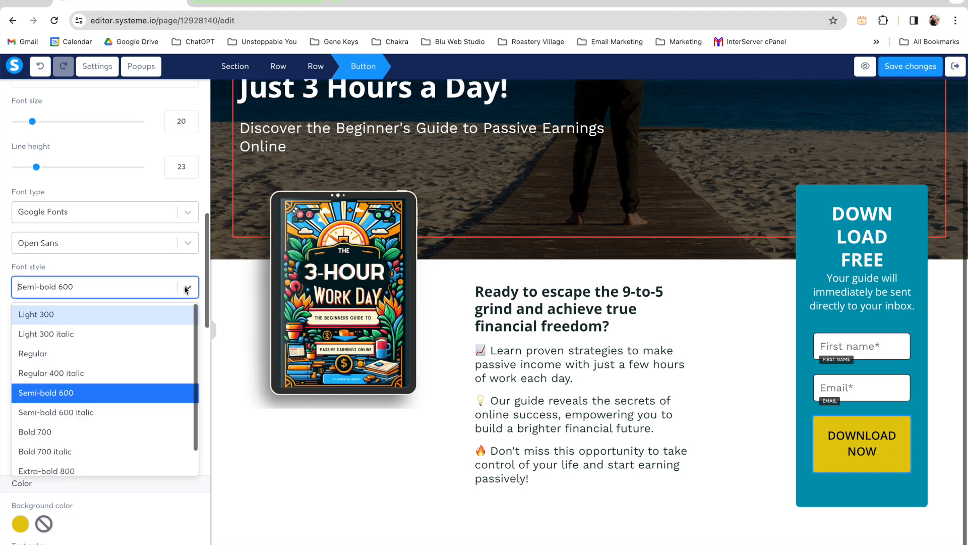
{"action": "left_click", "coordinate": [94, 353]}
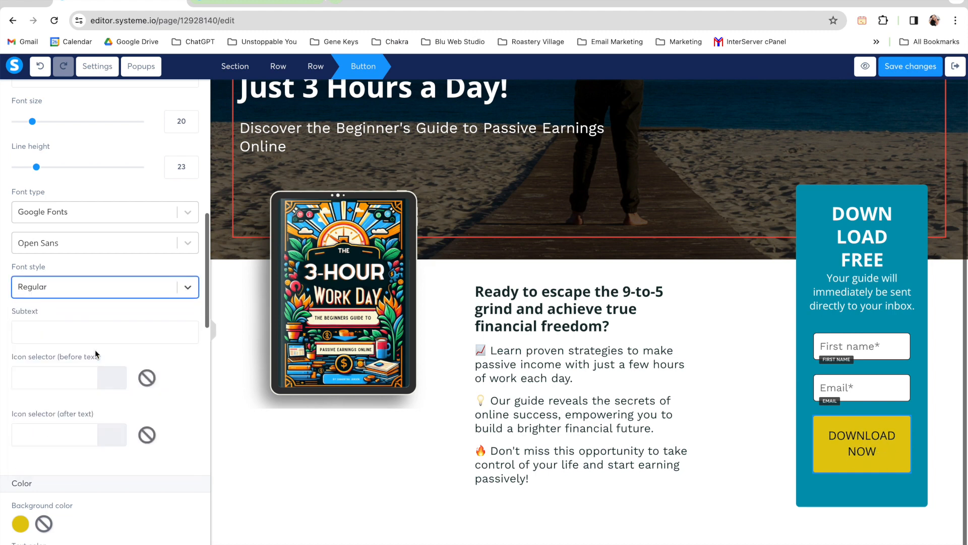
{"action": "left_click", "coordinate": [177, 298]}
{"action": "left_click", "coordinate": [90, 429]}
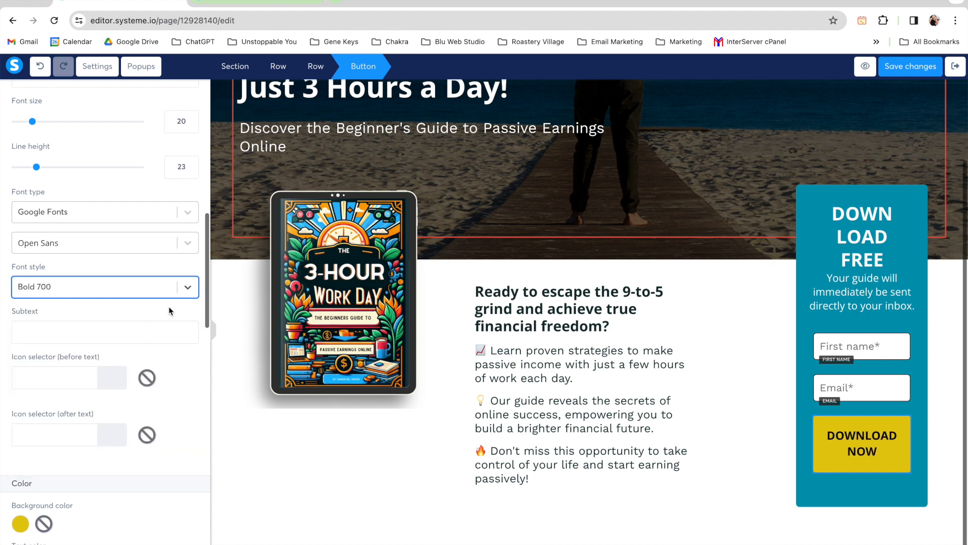
{"action": "left_click", "coordinate": [185, 291]}
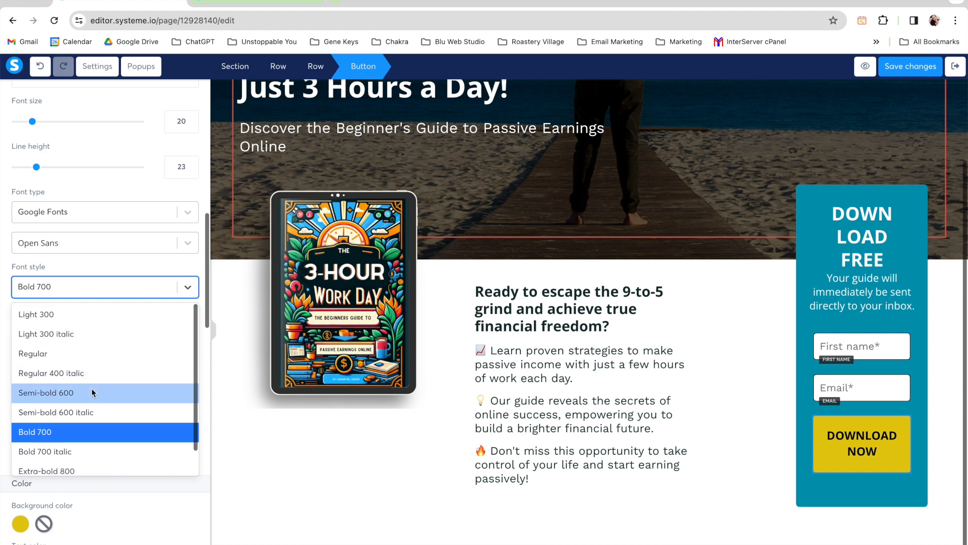
{"action": "left_click", "coordinate": [93, 393]}
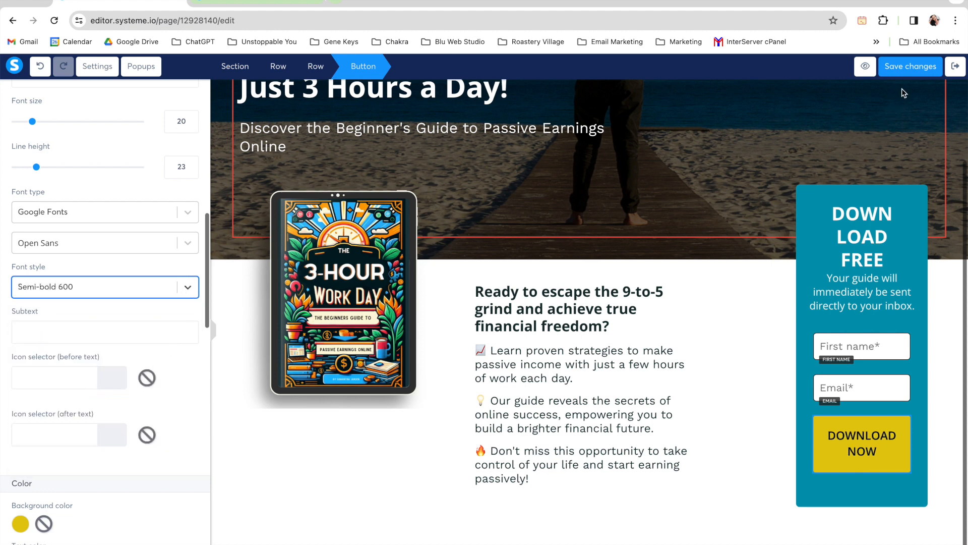
Step: Save the squeeze page, exit its editor and select the 3 Hour Workday Thank You step of the funnel
{"action": "left_click", "coordinate": [903, 71]}
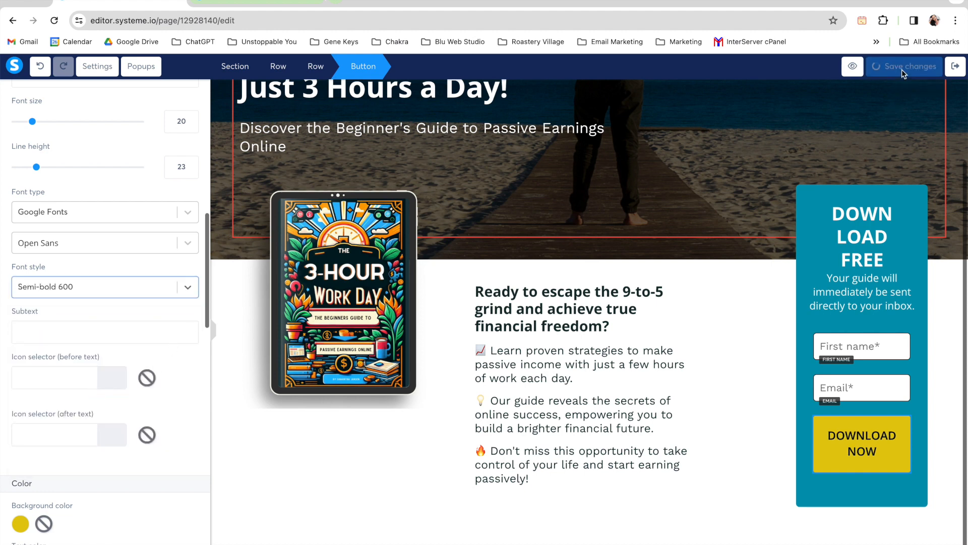
{"action": "left_click", "coordinate": [960, 69]}
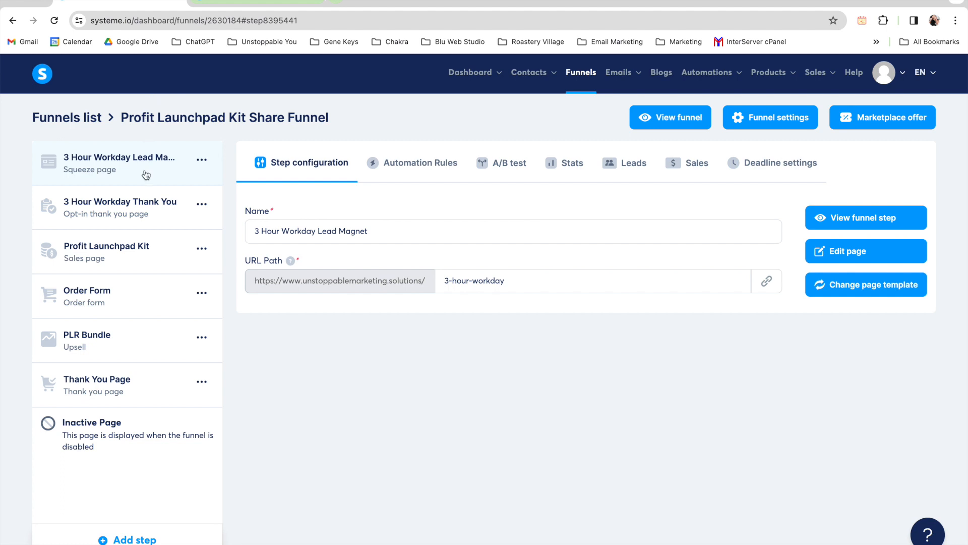
{"action": "left_click", "coordinate": [135, 218]}
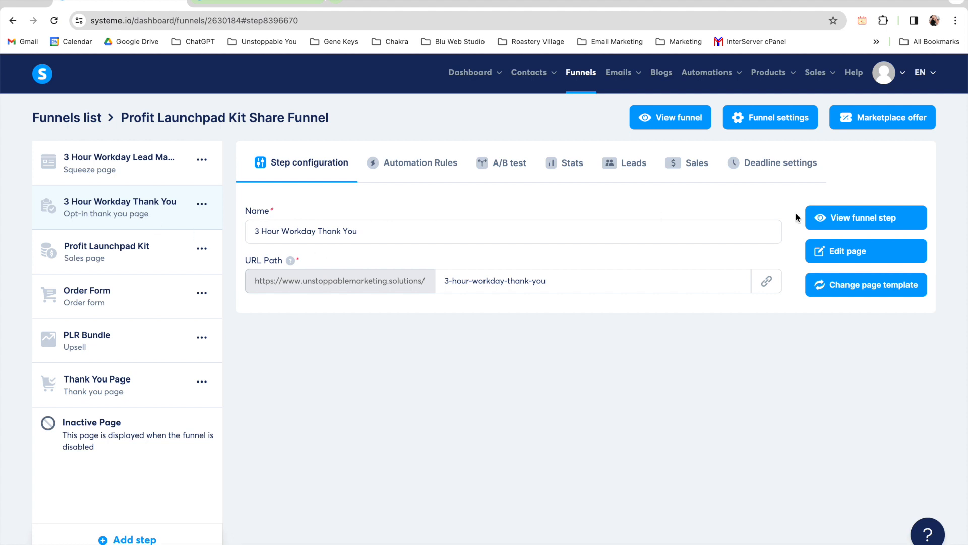
Step: Preview the 3 Hour Workday Thank You page in a separate tab and look through its download and resources sections
{"action": "left_click", "coordinate": [850, 219]}
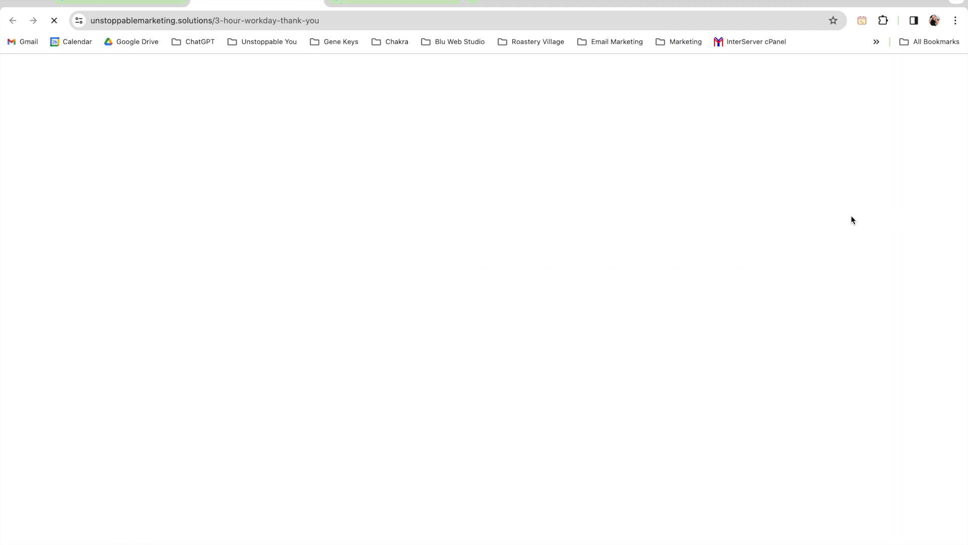
{"action": "scroll", "coordinate": [920, 334], "scroll_direction": "down", "scroll_amount": 1}
{"action": "scroll", "coordinate": [921, 333], "scroll_direction": "up", "scroll_amount": 1}
{"action": "scroll", "coordinate": [663, 255], "scroll_direction": "down", "scroll_amount": 2}
{"action": "scroll", "coordinate": [663, 258], "scroll_direction": "down", "scroll_amount": 2}
{"action": "scroll", "coordinate": [663, 259], "scroll_direction": "down", "scroll_amount": 4}
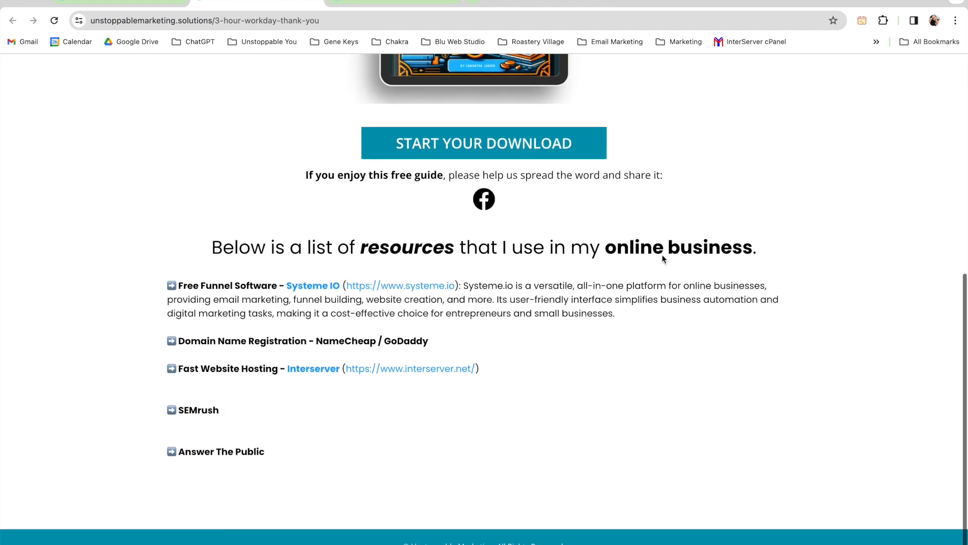
{"action": "scroll", "coordinate": [662, 258], "scroll_direction": "up", "scroll_amount": 8}
{"action": "scroll", "coordinate": [662, 255], "scroll_direction": "down", "scroll_amount": 1}
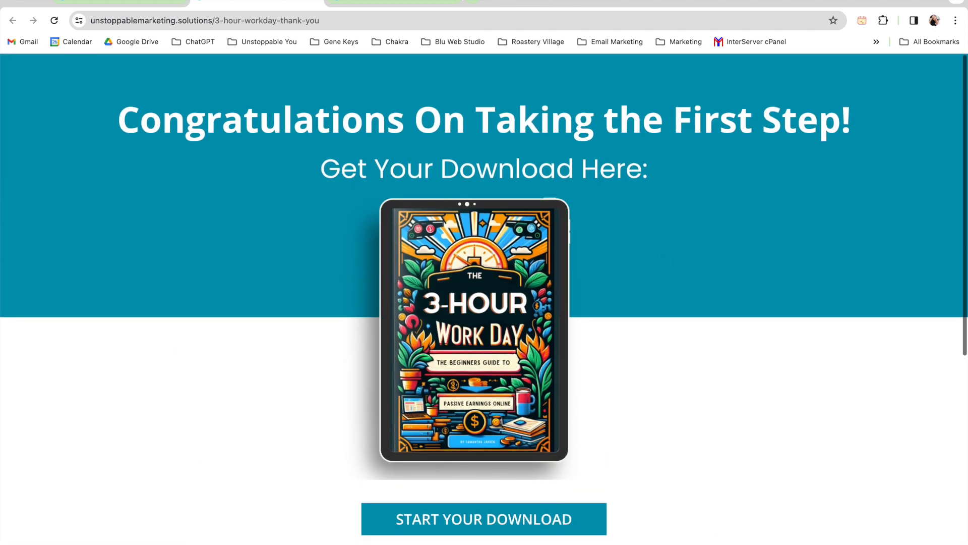
Step: Return to the funnel and open the 3 Hour Workday Thank You page in the editor with its headline selected
{"action": "left_click", "coordinate": [100, 3]}
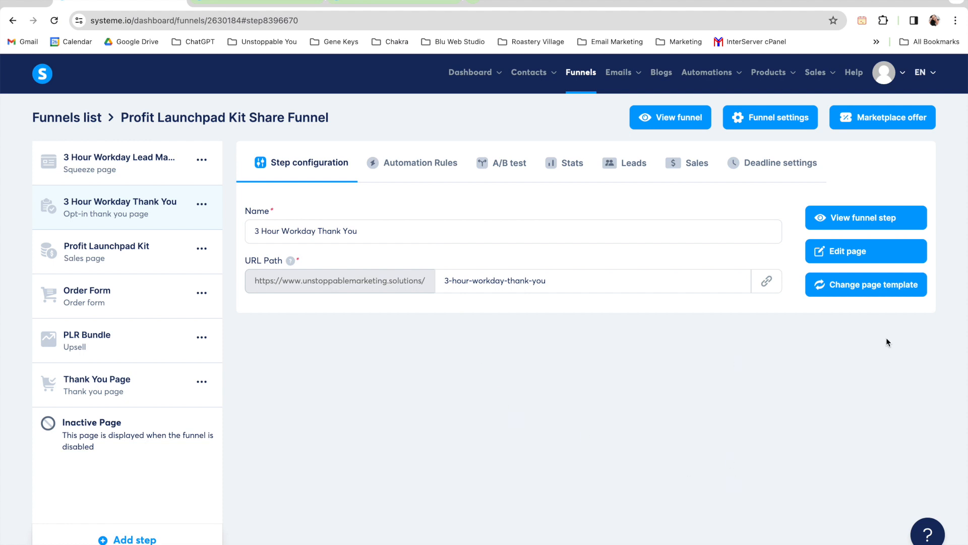
{"action": "left_click", "coordinate": [842, 254]}
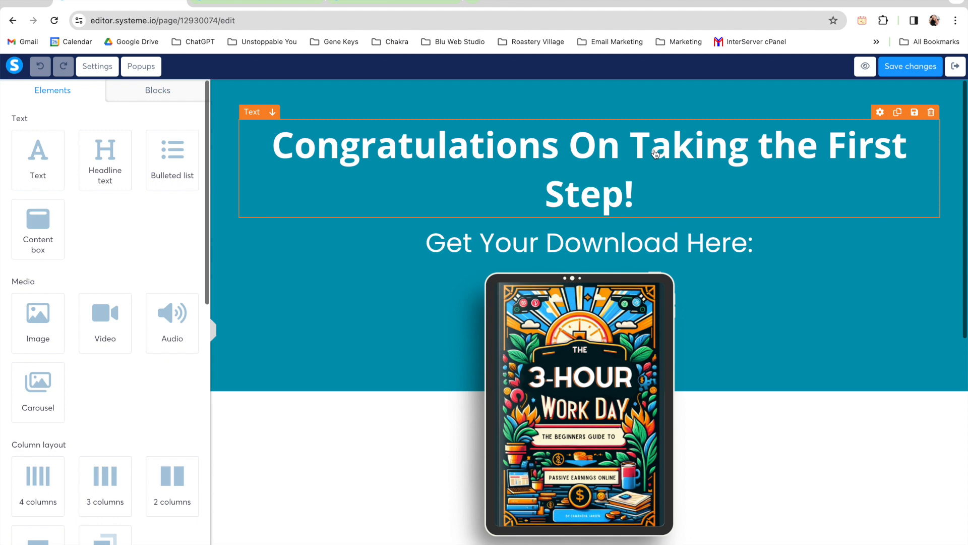
{"action": "left_click", "coordinate": [655, 150]}
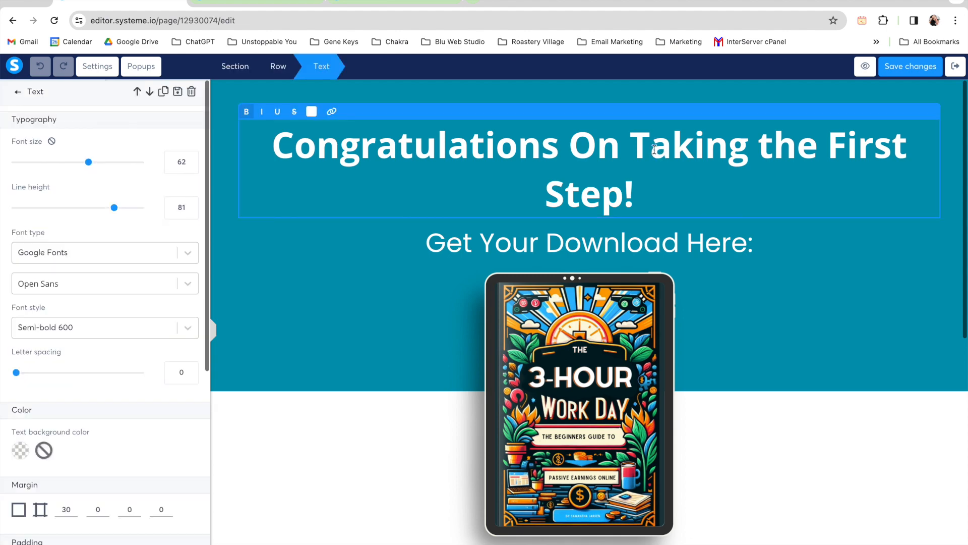
Step: Try a second exclamation mark at the end of the thank you page's headline and remove it
{"action": "double_click", "coordinate": [500, 149]}
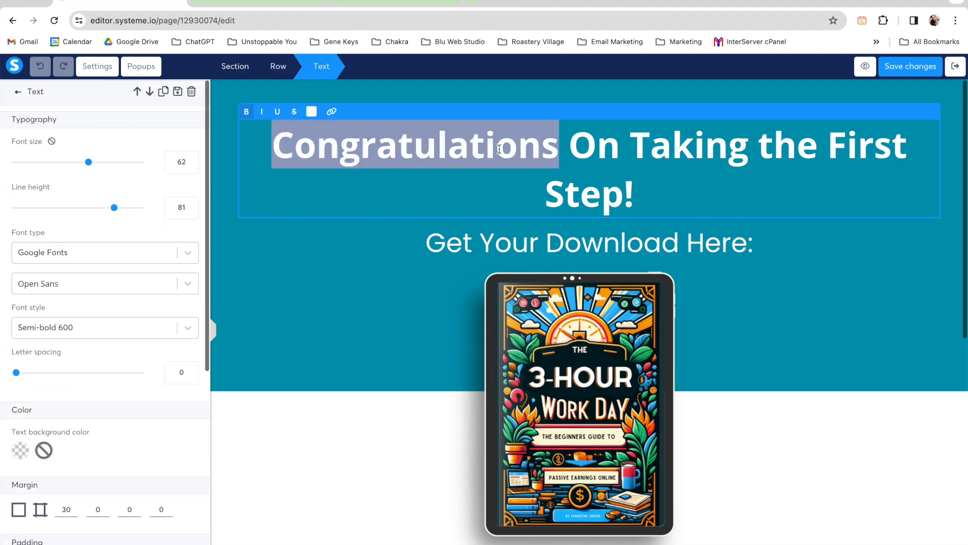
{"action": "left_click", "coordinate": [616, 148]}
{"action": "left_click", "coordinate": [676, 188]}
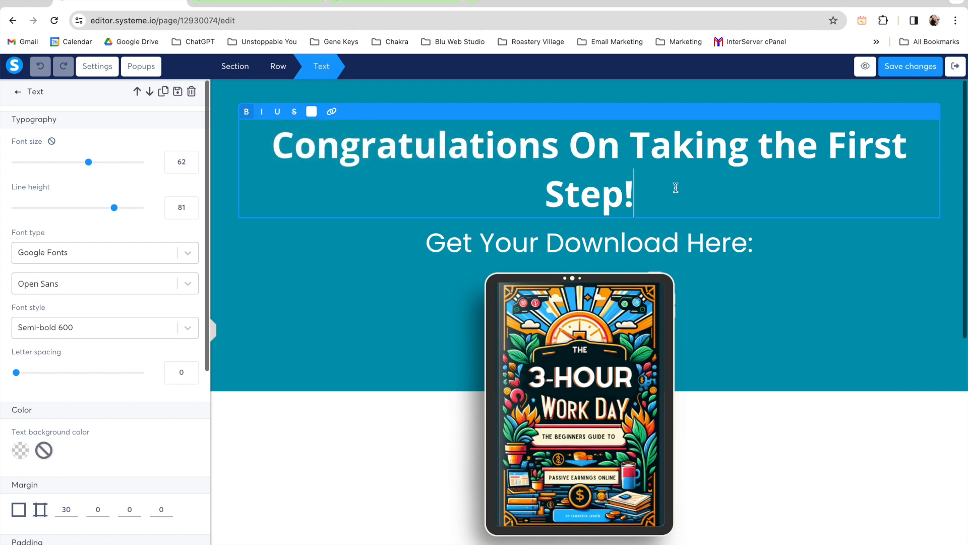
{"action": "type", "text": "!"}
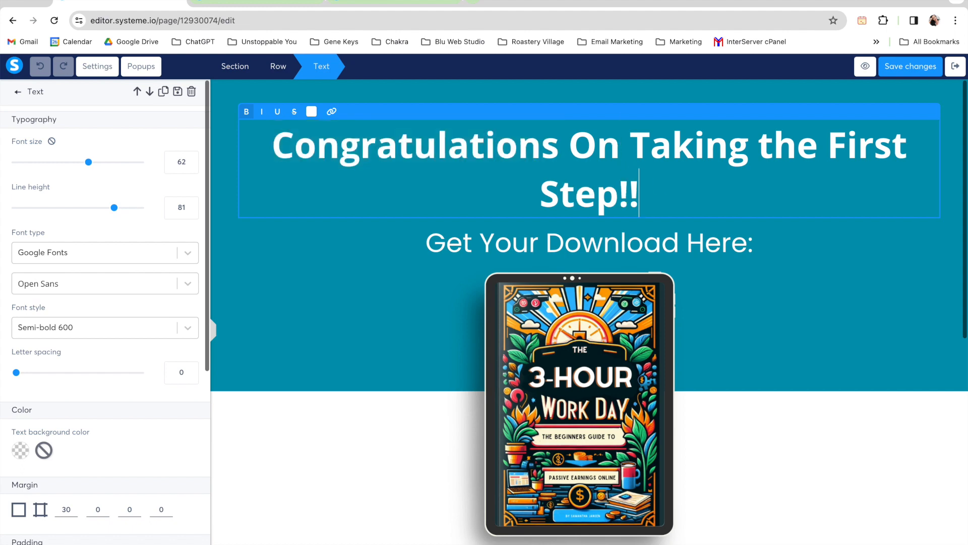
{"action": "key", "text": "BackSpace"}
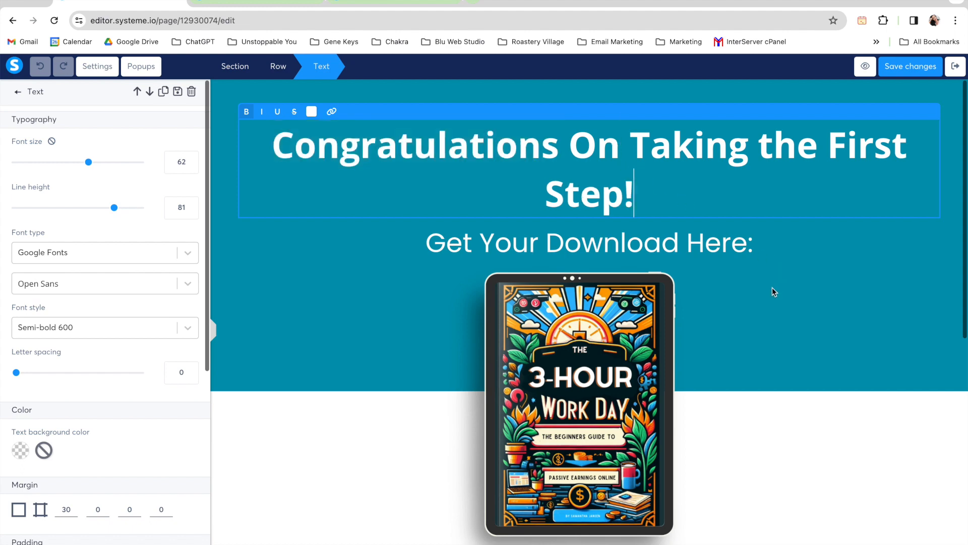
Step: Deselect the headline and browse the uploaded images available for the book mockup image, closing the image library without inserting one
{"action": "left_click", "coordinate": [768, 321]}
{"action": "left_click", "coordinate": [325, 195]}
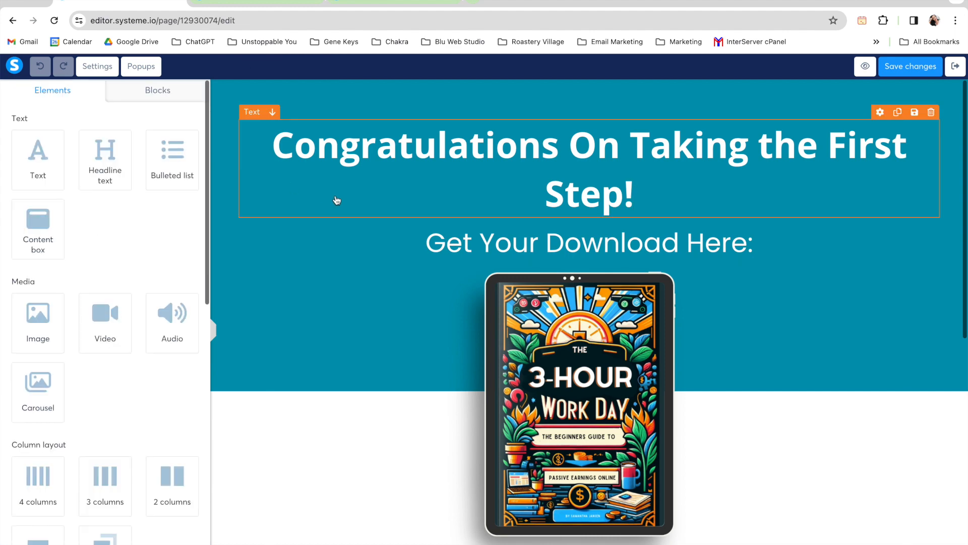
{"action": "left_click", "coordinate": [625, 354]}
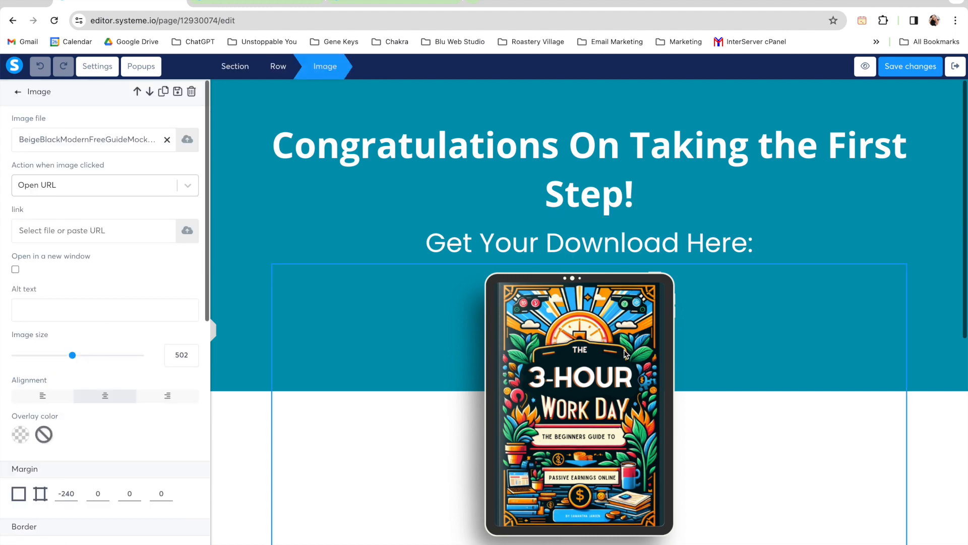
{"action": "left_click", "coordinate": [187, 142]}
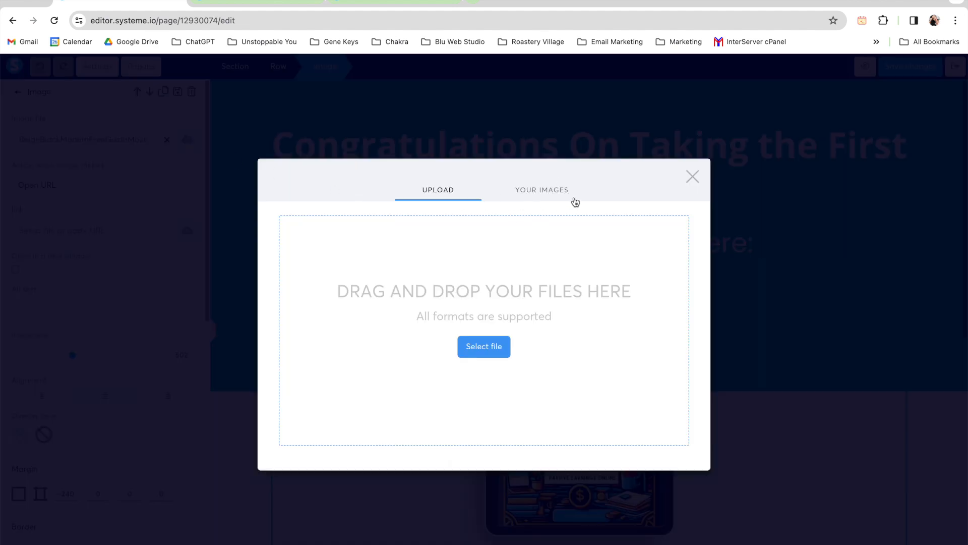
{"action": "left_click", "coordinate": [551, 190]}
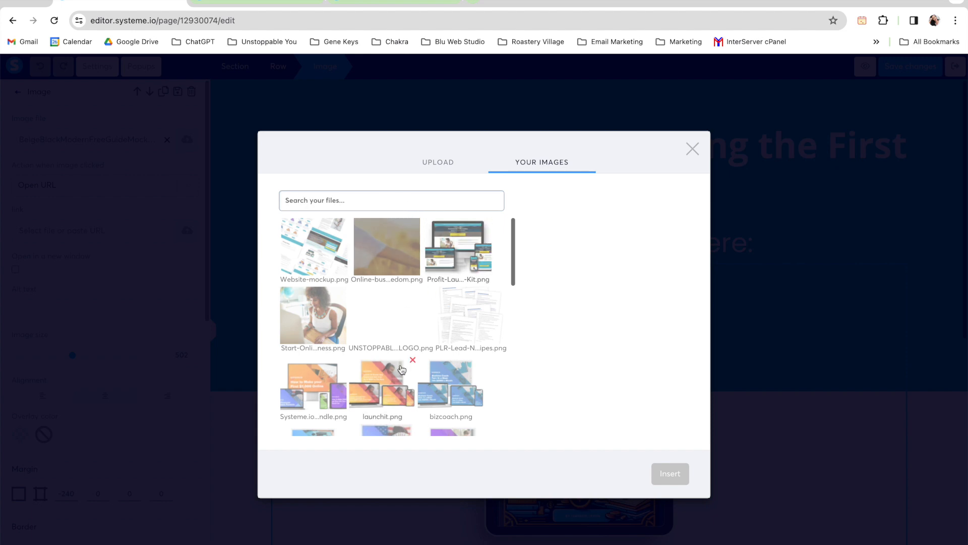
{"action": "scroll", "coordinate": [395, 367], "scroll_direction": "down", "scroll_amount": 10}
{"action": "scroll", "coordinate": [402, 305], "scroll_direction": "down", "scroll_amount": 3}
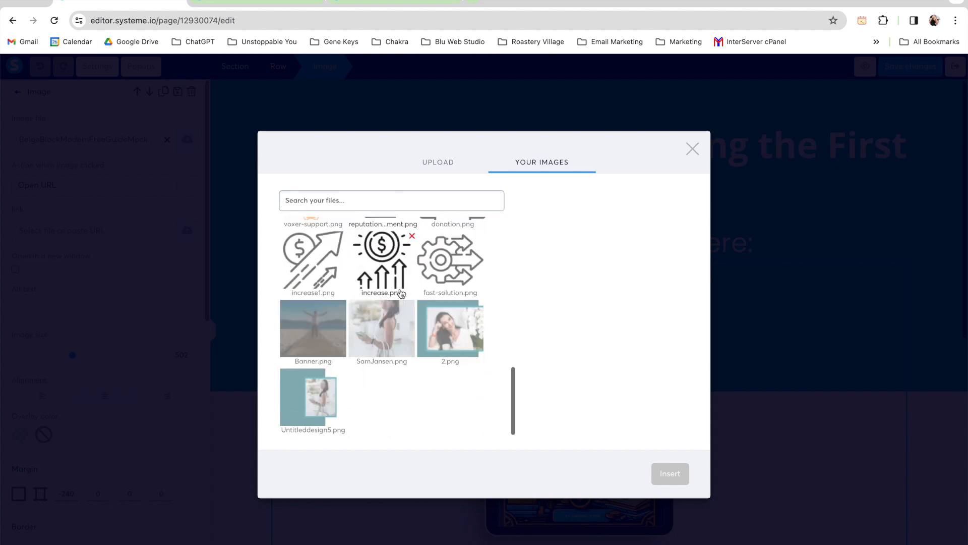
{"action": "scroll", "coordinate": [402, 293], "scroll_direction": "up", "scroll_amount": 5}
{"action": "left_click", "coordinate": [749, 180]}
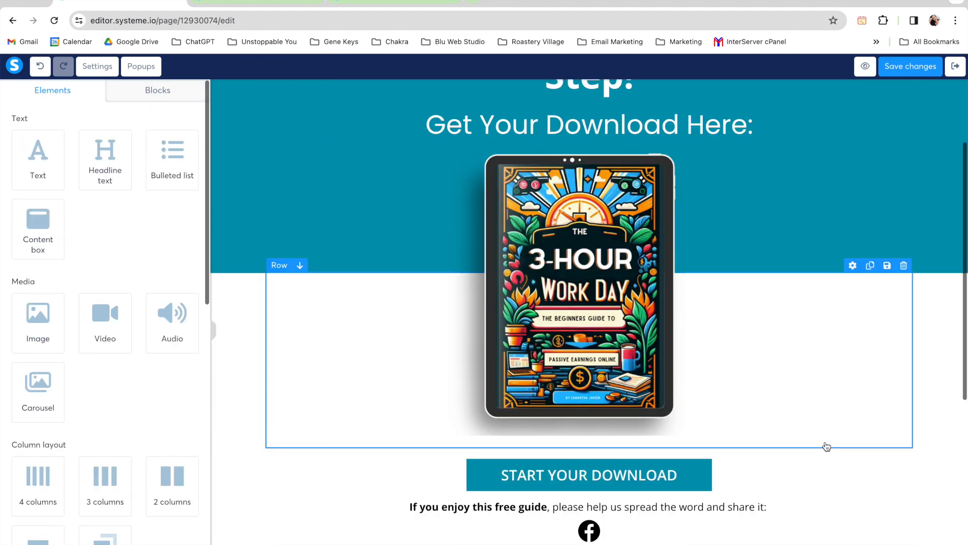
Step: Set the Start Your Download button's URL to the guide's sharing link on unstoppableyou-my.sharepoint.com
{"action": "left_click", "coordinate": [679, 481]}
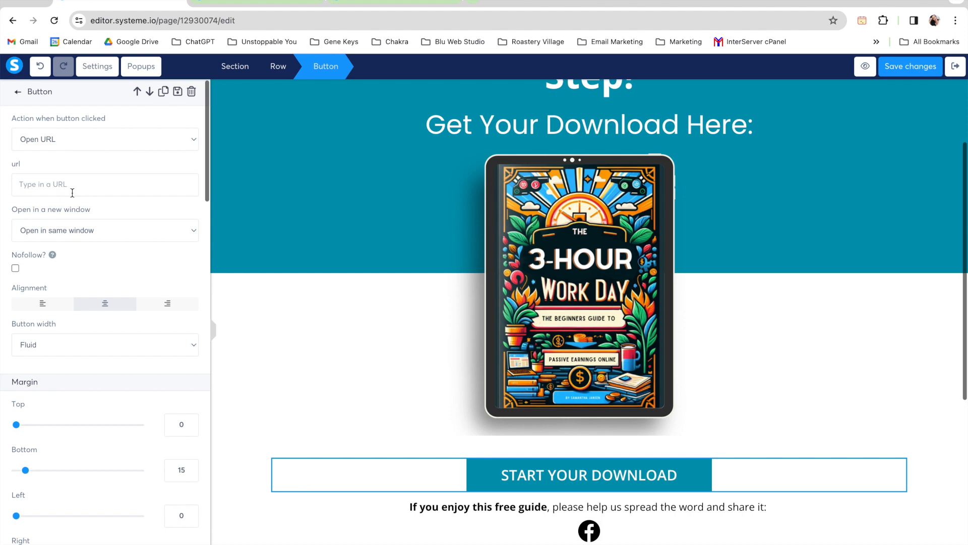
{"action": "key", "text": "ctrl+v"}
{"action": "key", "text": "Home"}
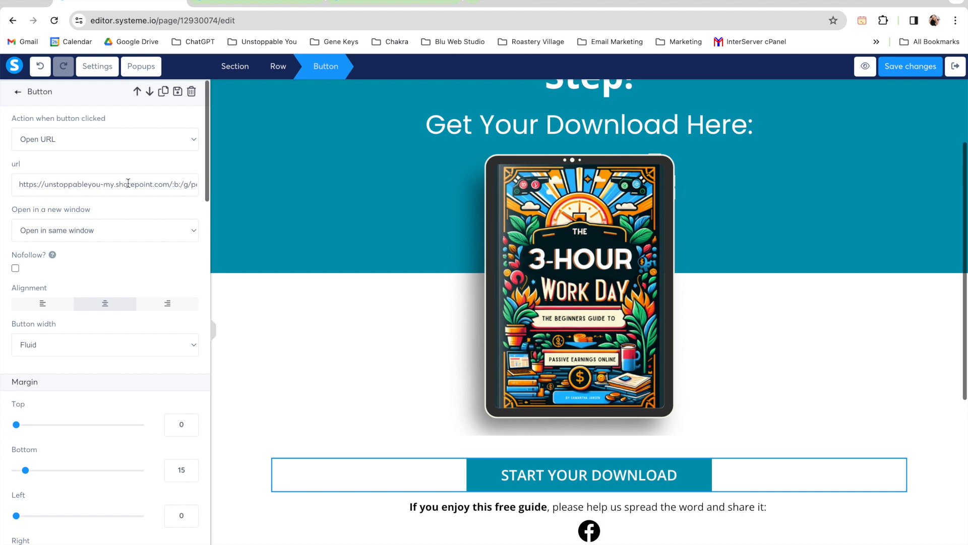
{"action": "double_click", "coordinate": [144, 184]}
{"action": "left_click", "coordinate": [156, 176]}
Step: Switch the Start Your Download button's action to Download file, upload and insert 3HOUR.pdf, and save the page
{"action": "left_click", "coordinate": [193, 141]}
{"action": "left_click", "coordinate": [159, 165]}
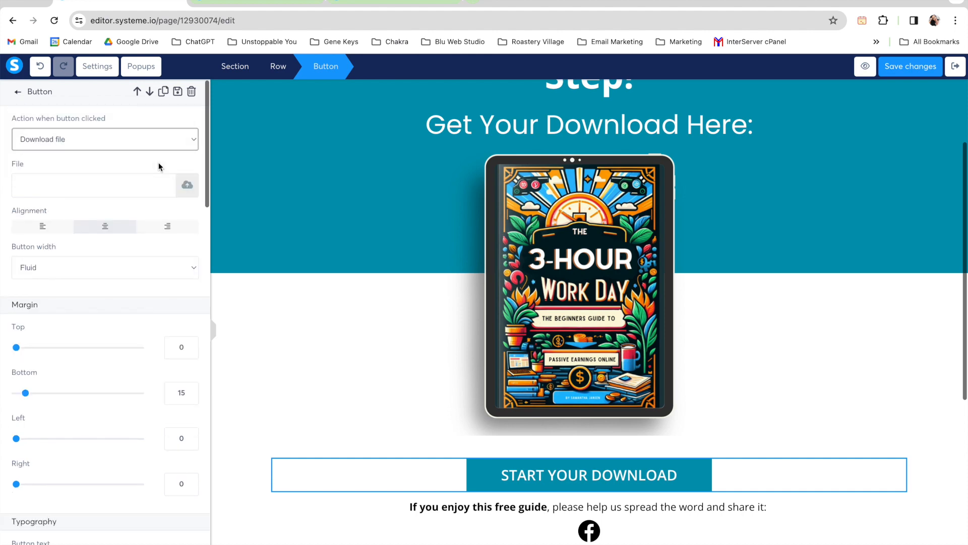
{"action": "left_click", "coordinate": [187, 187]}
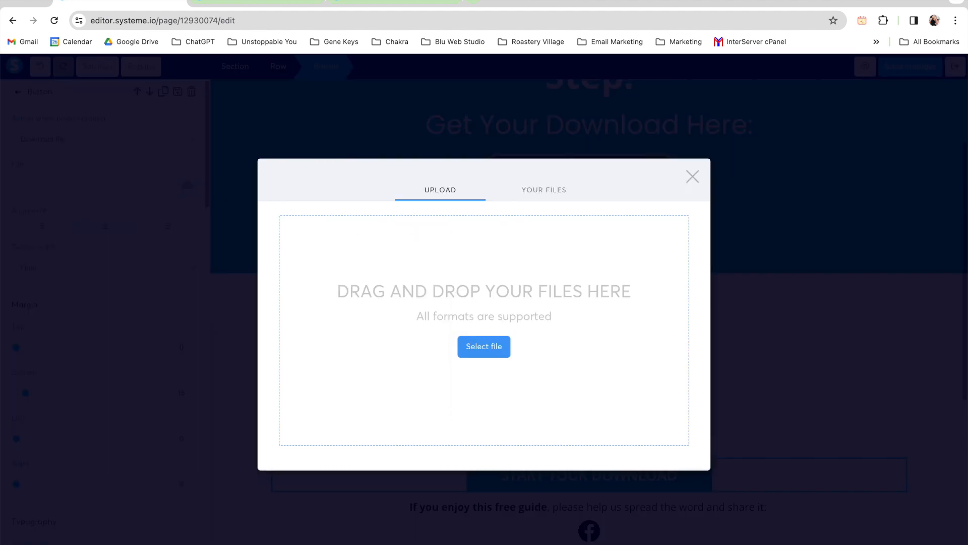
{"action": "left_click_drag", "start_coordinate": [330, 48], "coordinate": [398, 289]}
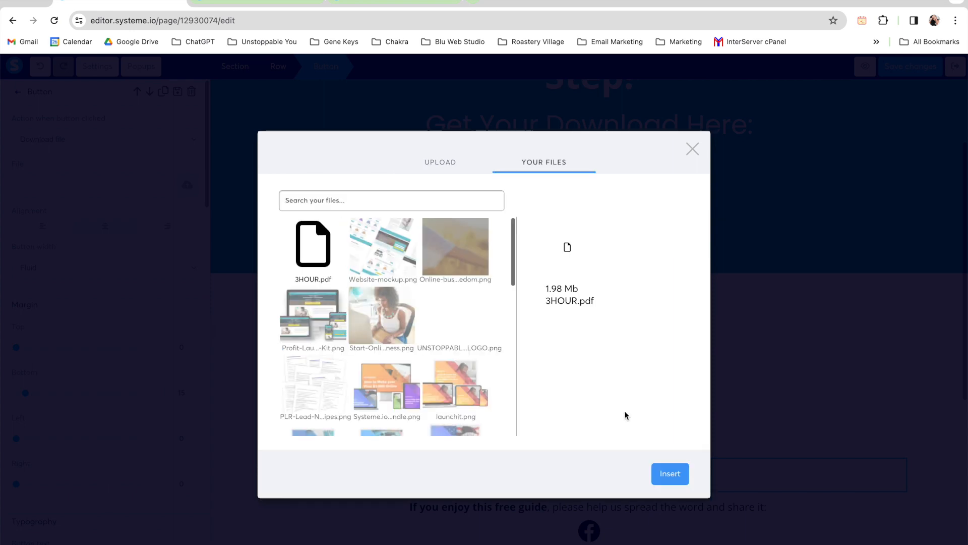
{"action": "left_click", "coordinate": [677, 473]}
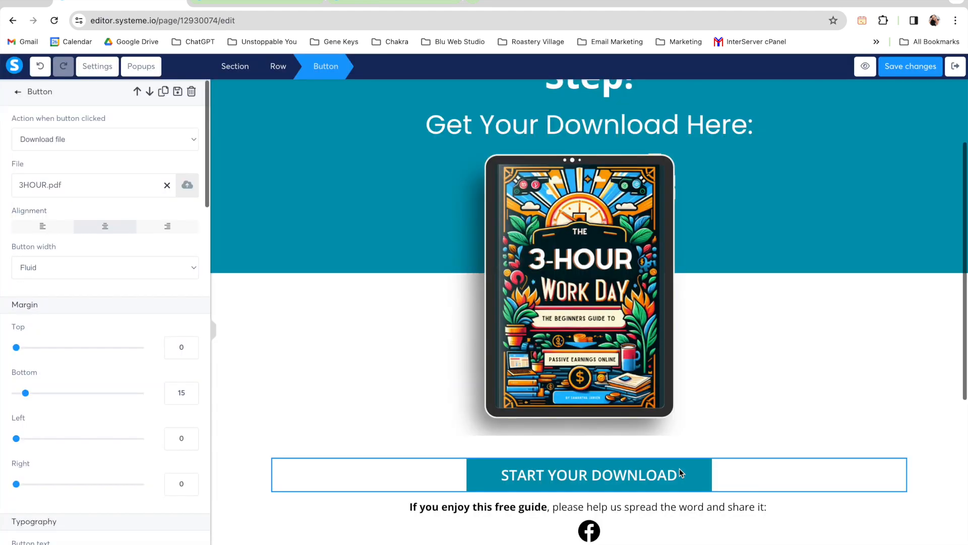
{"action": "left_click", "coordinate": [904, 69]}
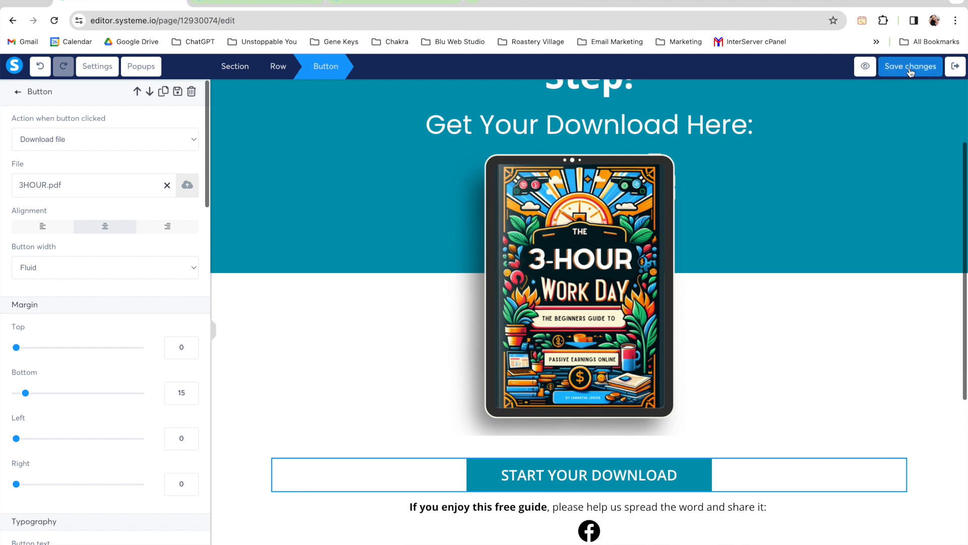
Step: Preview the thank you page, test the download button's PDF file and return to the editor
{"action": "left_click", "coordinate": [872, 66]}
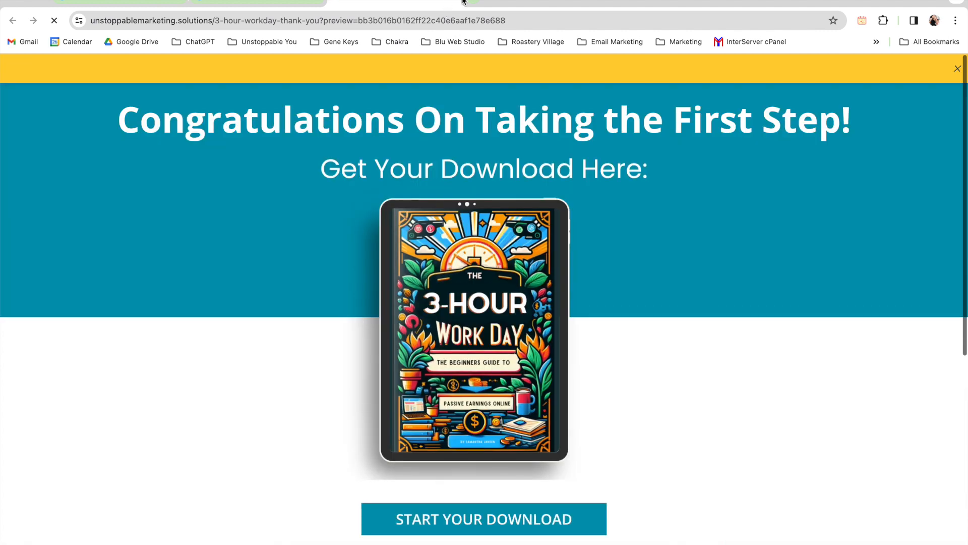
{"action": "left_click", "coordinate": [484, 518]}
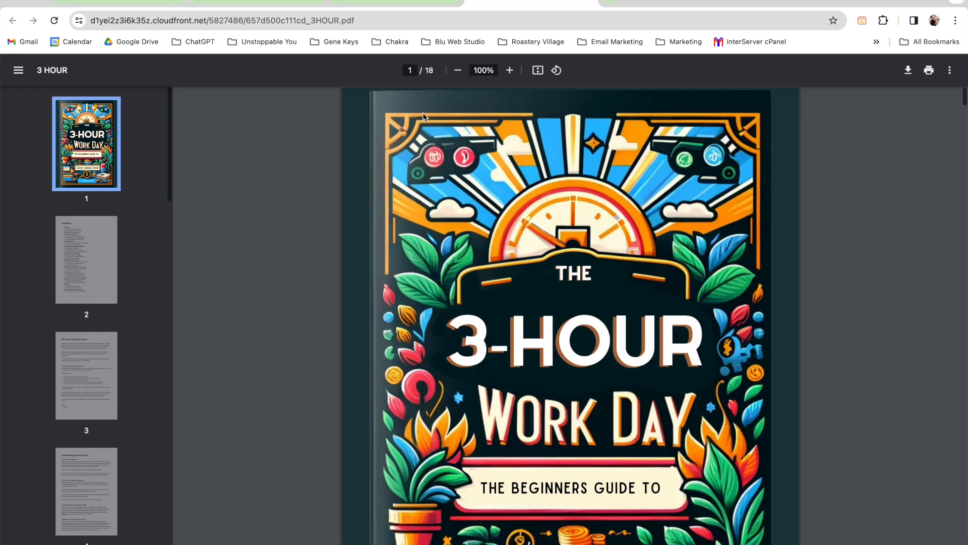
{"action": "left_click", "coordinate": [254, 2]}
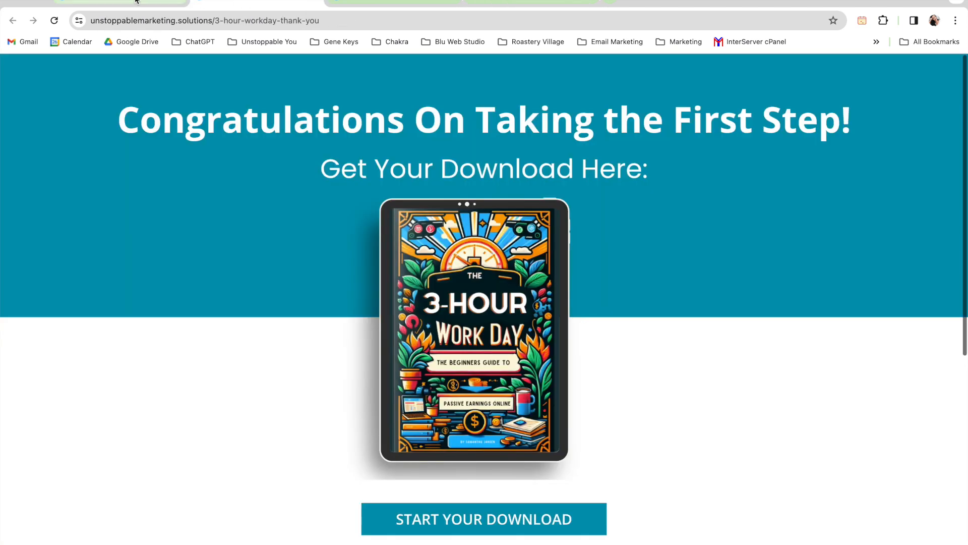
{"action": "left_click", "coordinate": [161, 2]}
Step: Set the Start Your Download button's action back to Open URL with the SharePoint link and save the page
{"action": "left_click", "coordinate": [187, 143]}
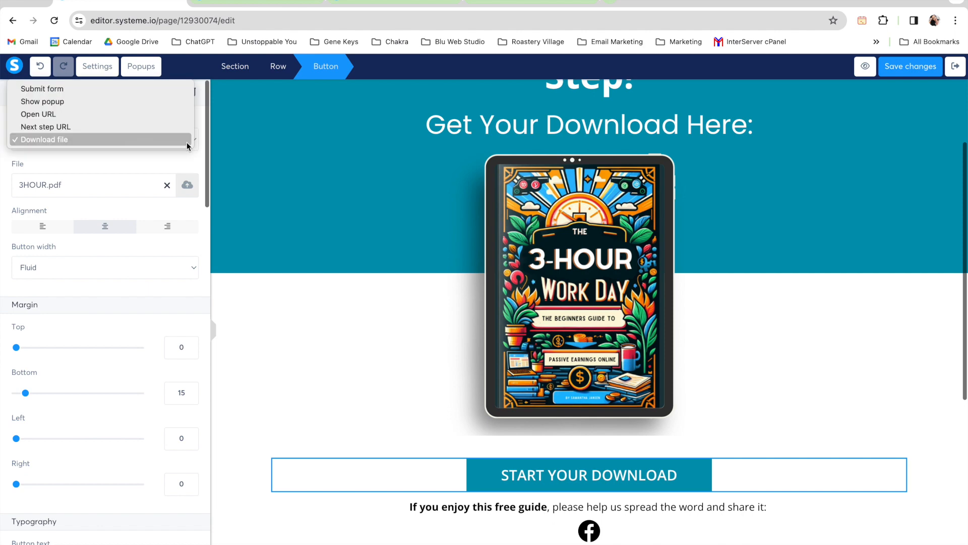
{"action": "left_click", "coordinate": [157, 118]}
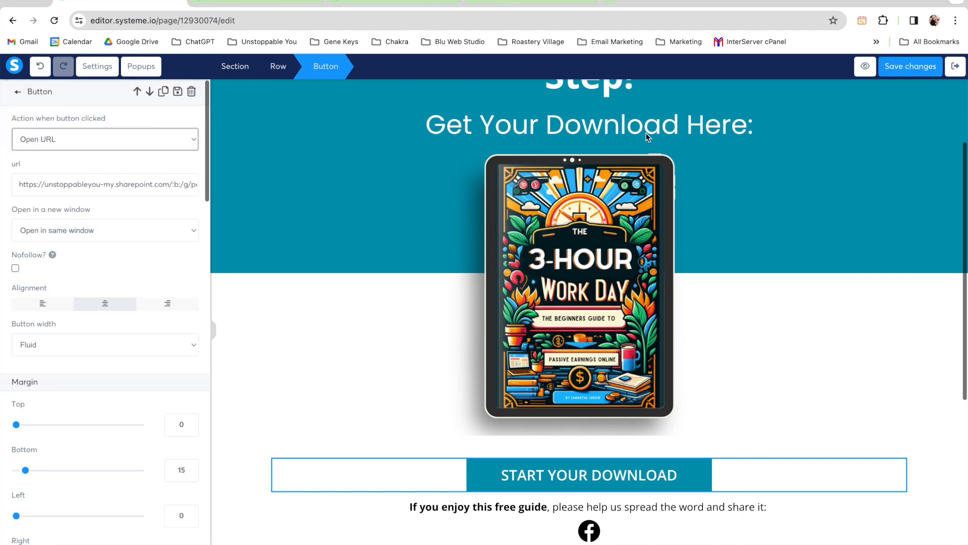
{"action": "left_click", "coordinate": [921, 68]}
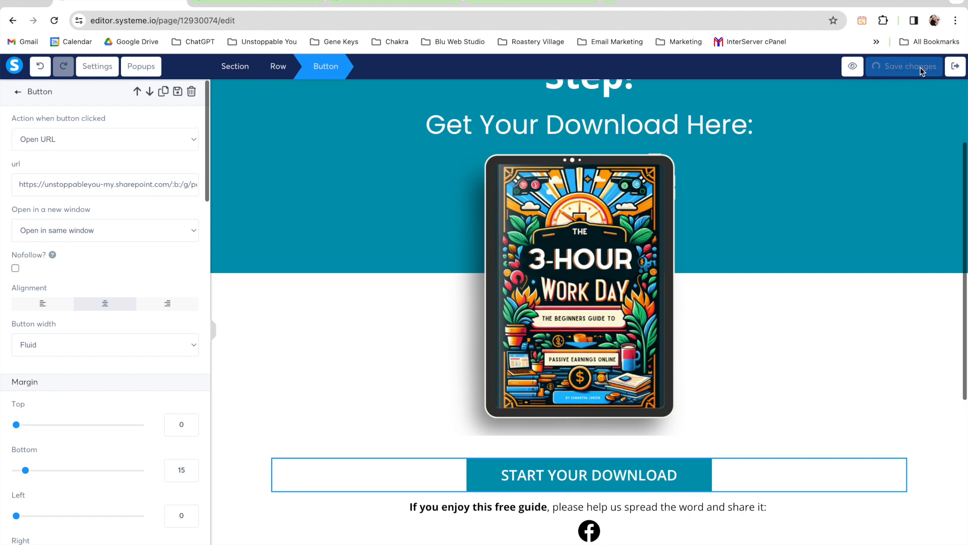
Step: Preview the thank you page, test the download button's SharePoint link, look through the opened PDF's cover and return to the editor
{"action": "left_click", "coordinate": [858, 67]}
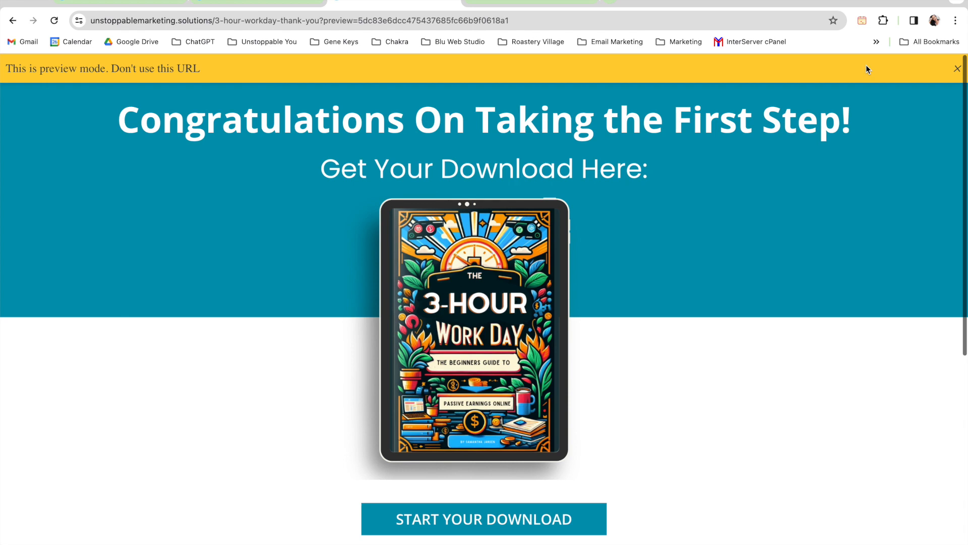
{"action": "scroll", "coordinate": [785, 294], "scroll_direction": "down", "scroll_amount": 5}
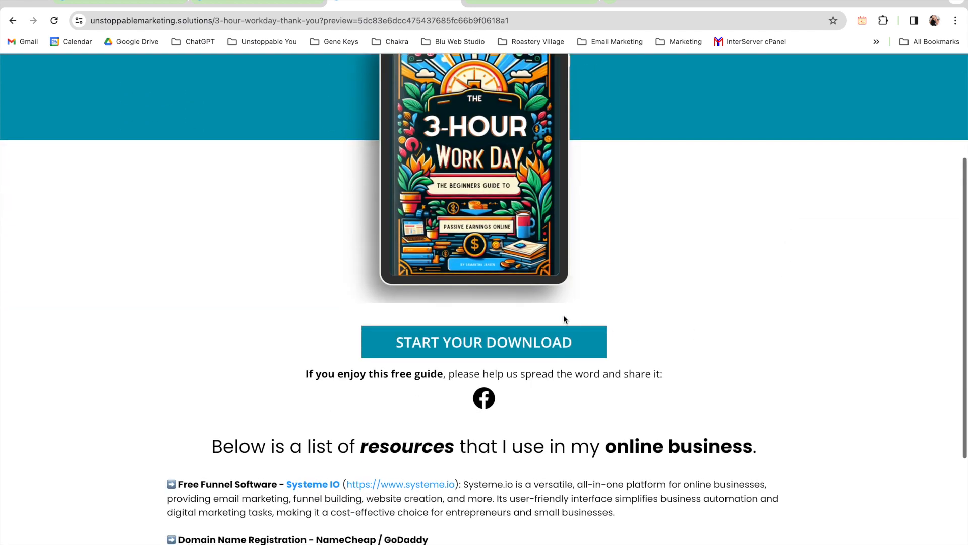
{"action": "left_click", "coordinate": [472, 348]}
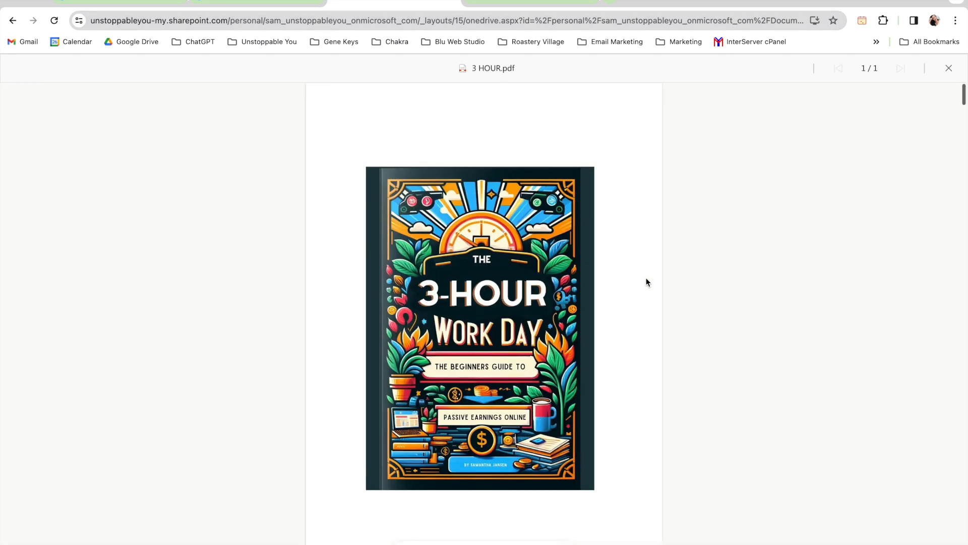
{"action": "scroll", "coordinate": [648, 282], "scroll_direction": "down", "scroll_amount": 6}
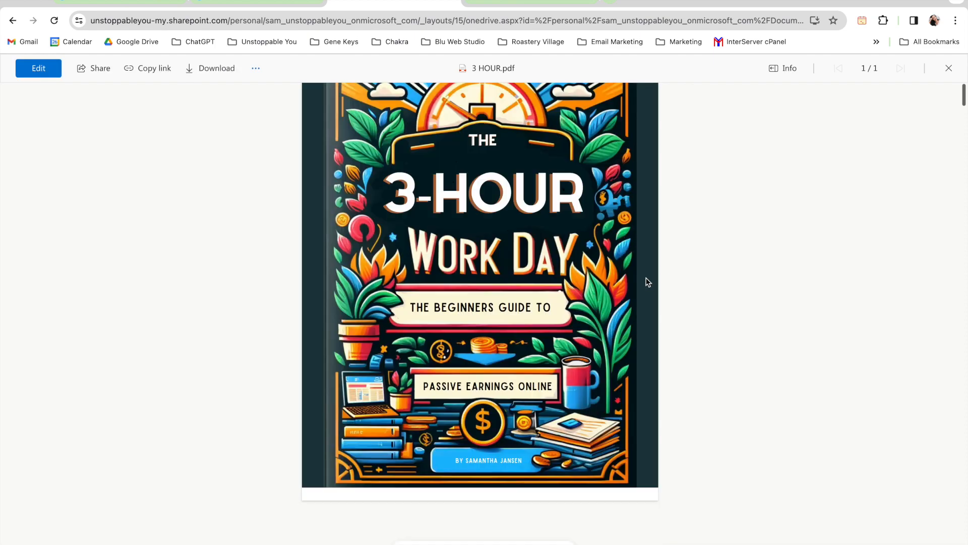
{"action": "scroll", "coordinate": [648, 282], "scroll_direction": "up", "scroll_amount": 6}
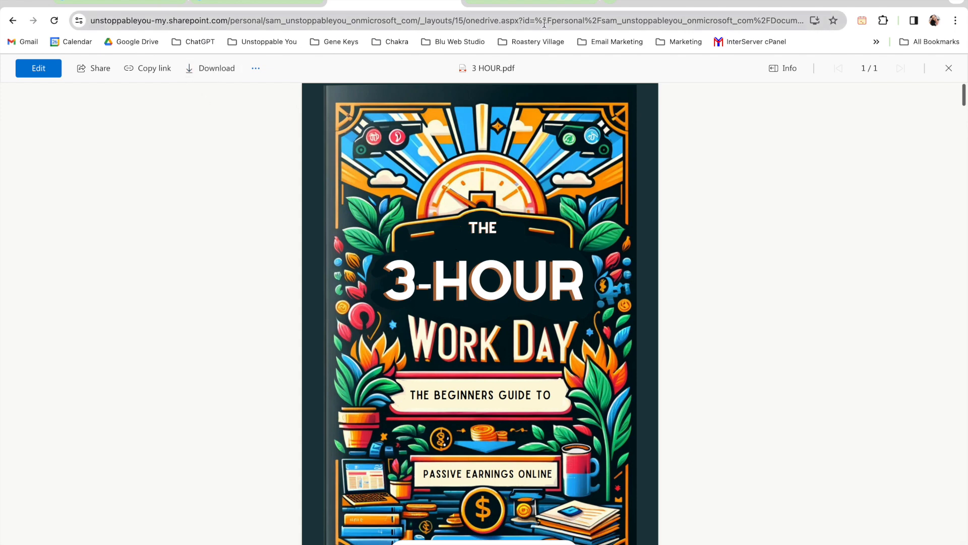
{"action": "left_click", "coordinate": [116, 4]}
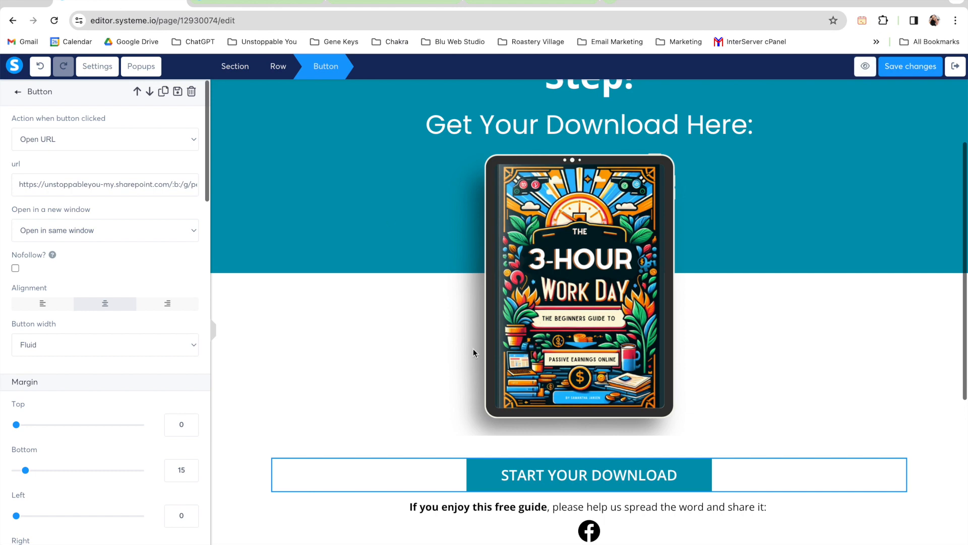
Step: Check the link settings of the Facebook share icon below the download button, then deselect it
{"action": "left_click", "coordinate": [593, 533]}
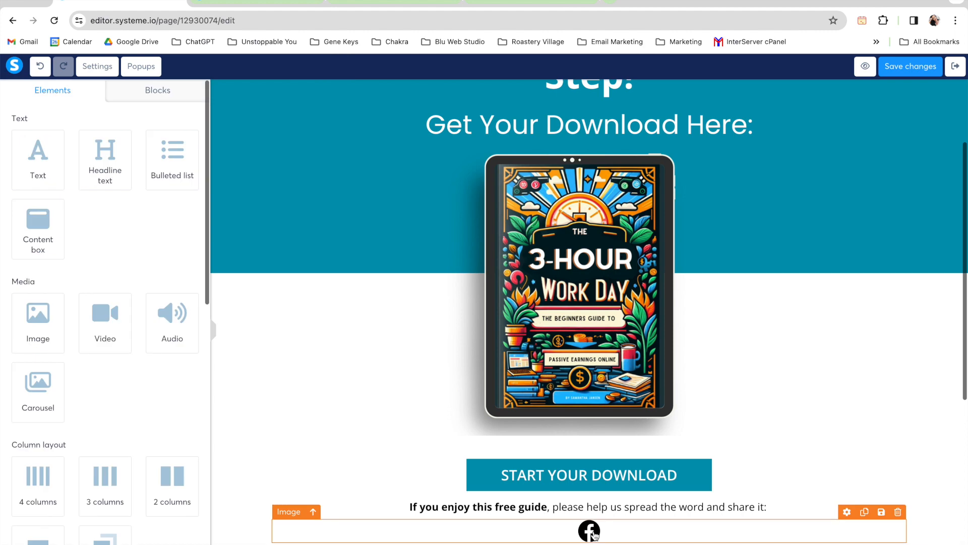
{"action": "left_click", "coordinate": [594, 534]}
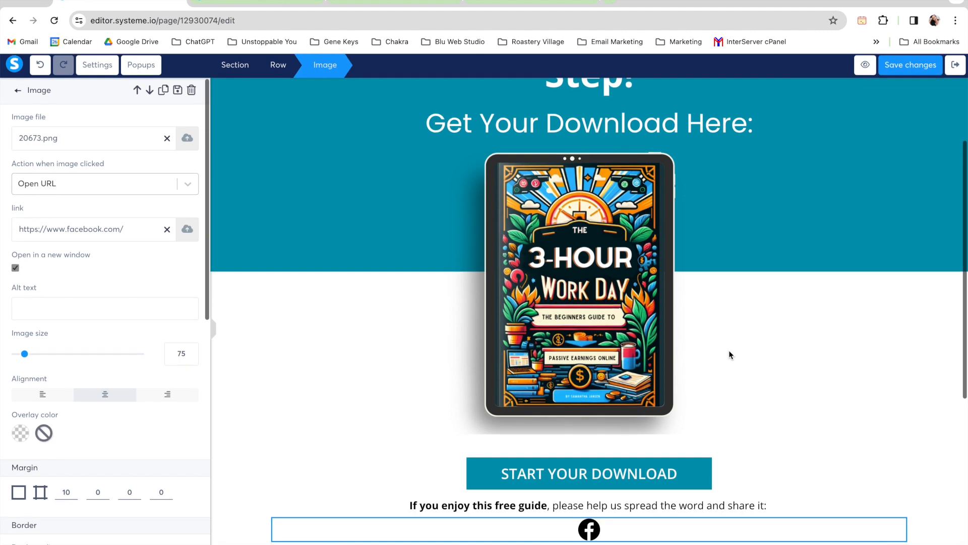
{"action": "left_click", "coordinate": [730, 351]}
Step: Look through the online business resources list and its links on the thank you page
{"action": "scroll", "coordinate": [787, 333], "scroll_direction": "down", "scroll_amount": 1}
{"action": "scroll", "coordinate": [787, 336], "scroll_direction": "down", "scroll_amount": 2}
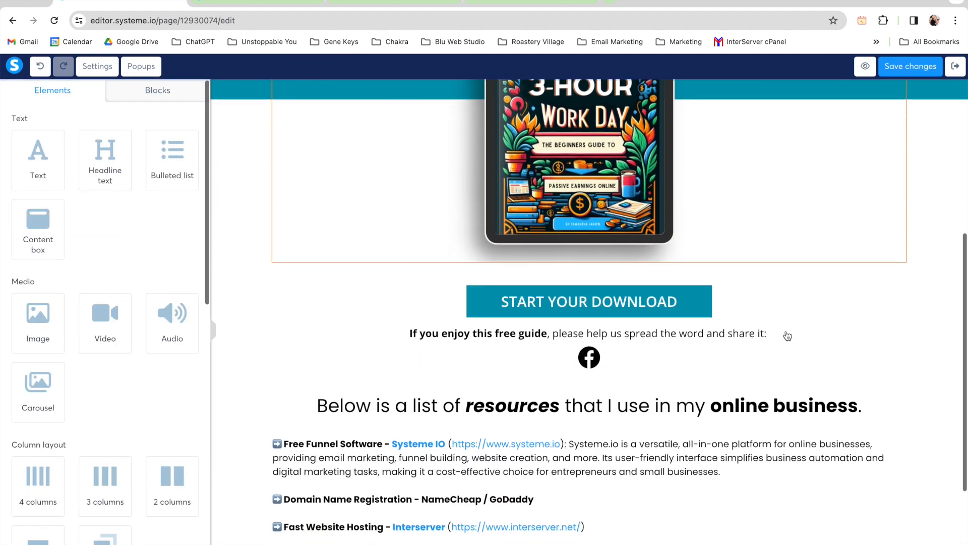
{"action": "scroll", "coordinate": [787, 336], "scroll_direction": "down", "scroll_amount": 1}
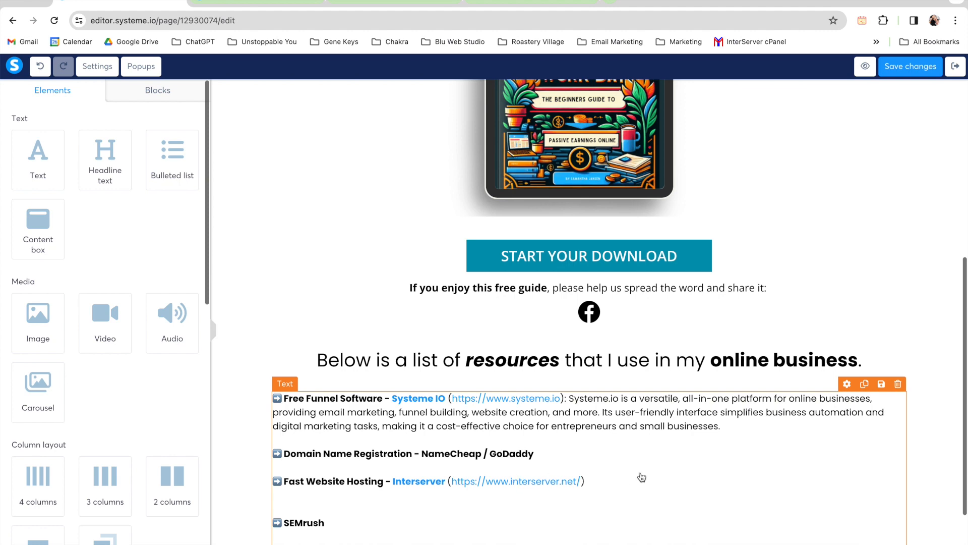
{"action": "scroll", "coordinate": [641, 477], "scroll_direction": "down", "scroll_amount": 2}
{"action": "scroll", "coordinate": [641, 478], "scroll_direction": "up", "scroll_amount": 4}
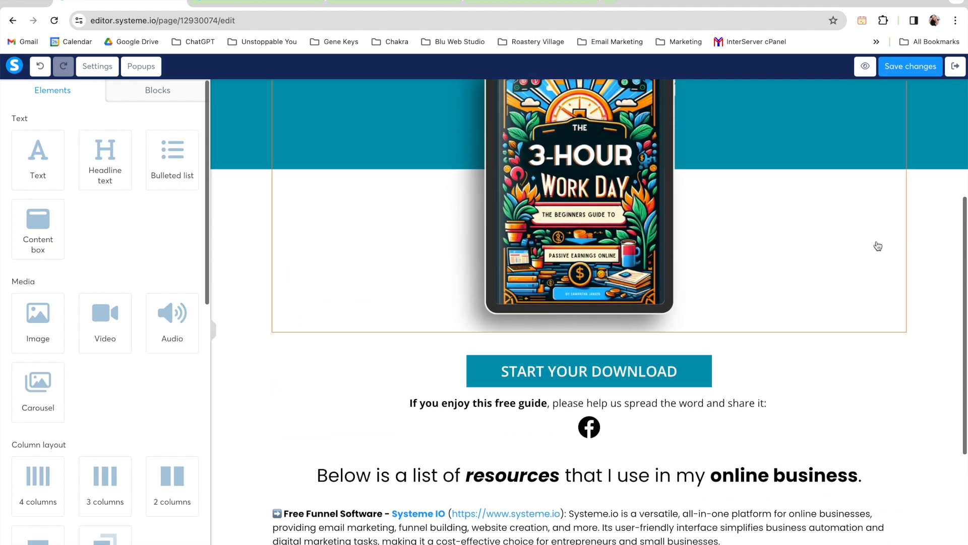
{"action": "scroll", "coordinate": [878, 245], "scroll_direction": "up", "scroll_amount": 3}
{"action": "scroll", "coordinate": [878, 246], "scroll_direction": "down", "scroll_amount": 2}
{"action": "scroll", "coordinate": [878, 245], "scroll_direction": "down", "scroll_amount": 6}
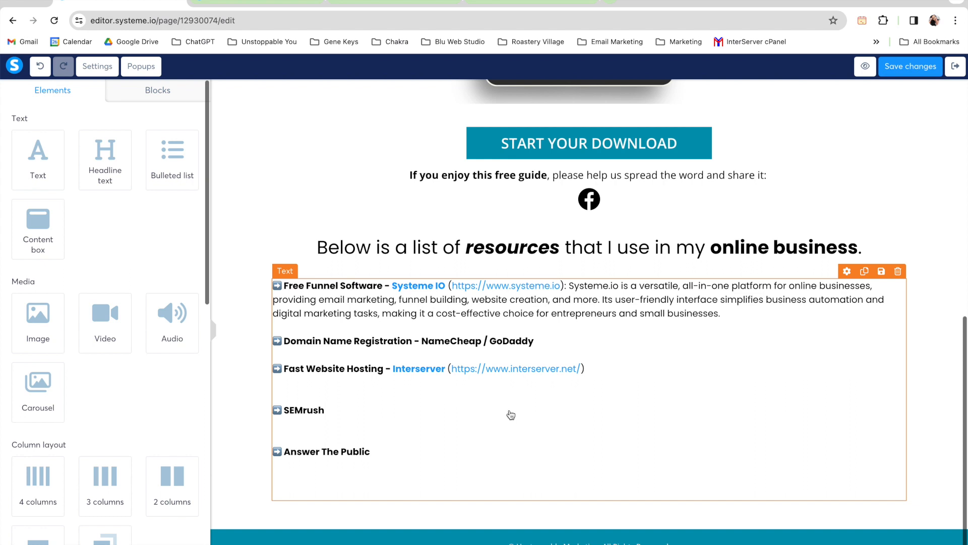
Step: Exit the thank you page editor and return to the funnel's step configuration
{"action": "left_click", "coordinate": [955, 66]}
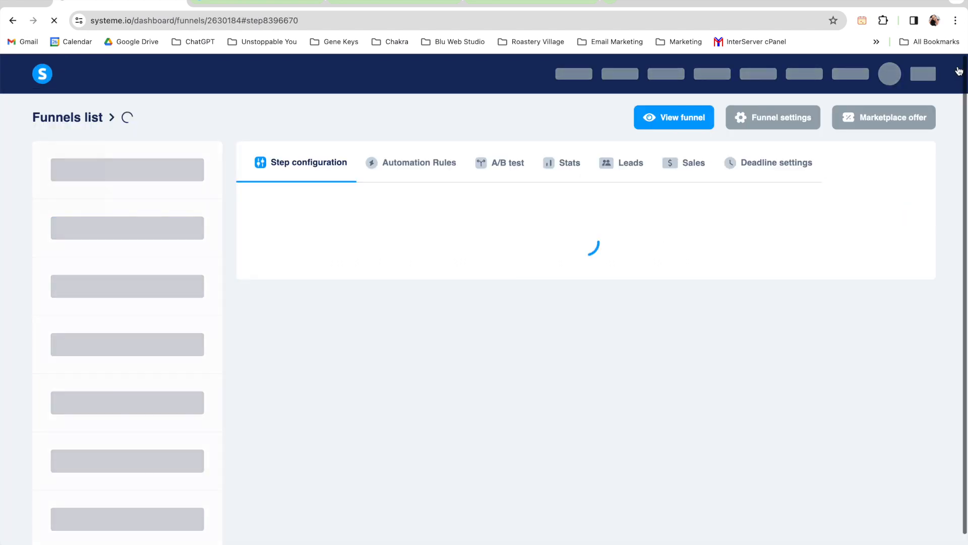